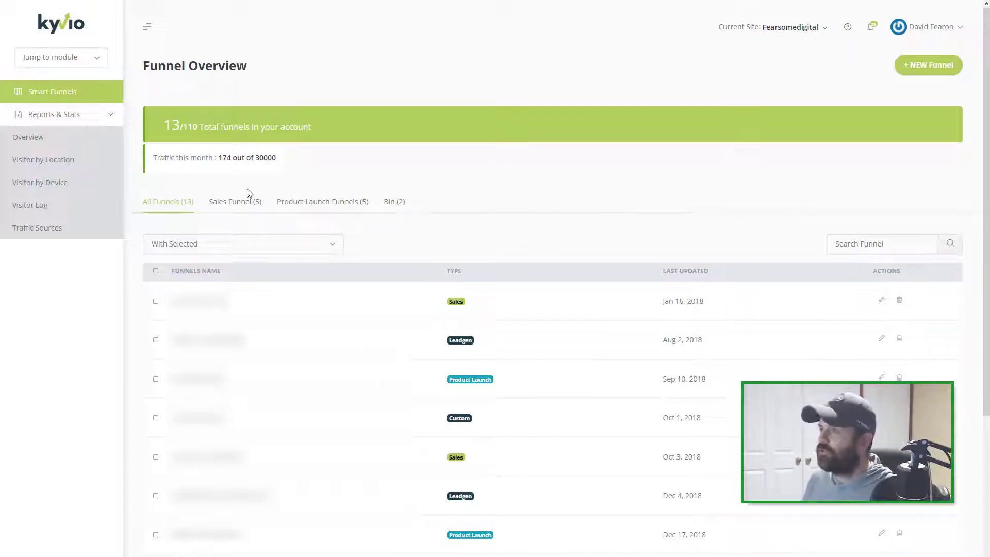
- Start a new Sales Funnel and accept its default Sales, Upsell, Downsell and Thank You pages
{"action": "left_click", "coordinate": [924, 69]}
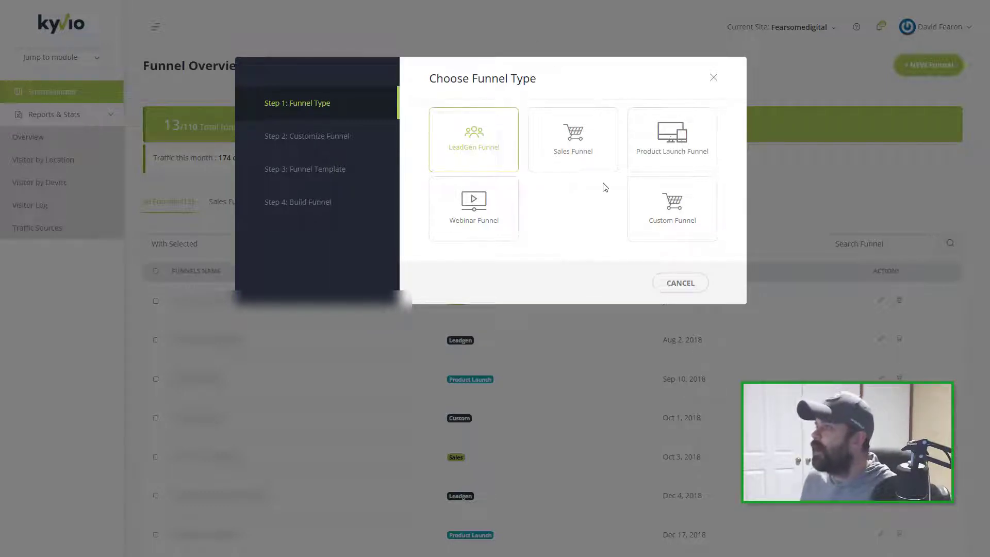
{"action": "left_click", "coordinate": [568, 138]}
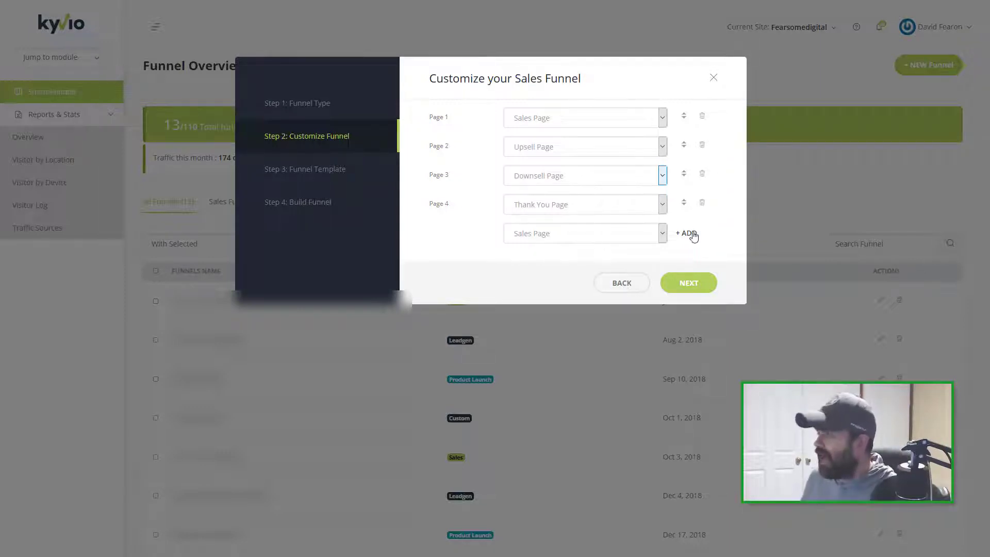
{"action": "left_click", "coordinate": [662, 235]}
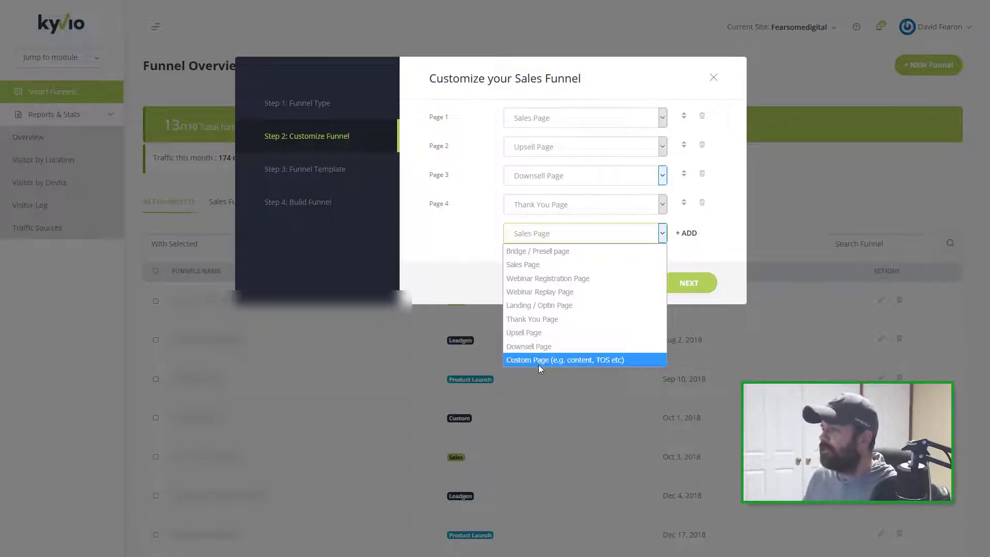
{"action": "left_click", "coordinate": [450, 250]}
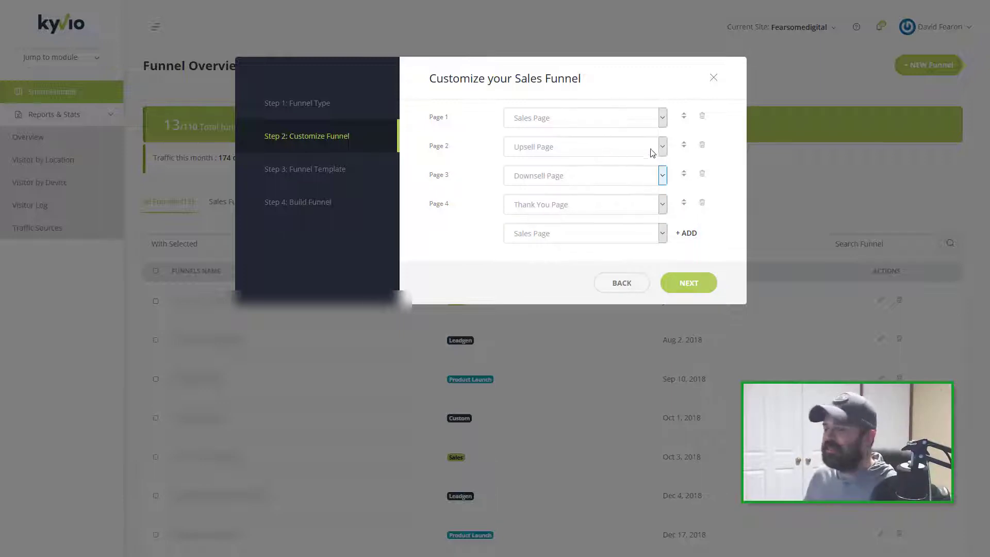
{"action": "left_click", "coordinate": [689, 283]}
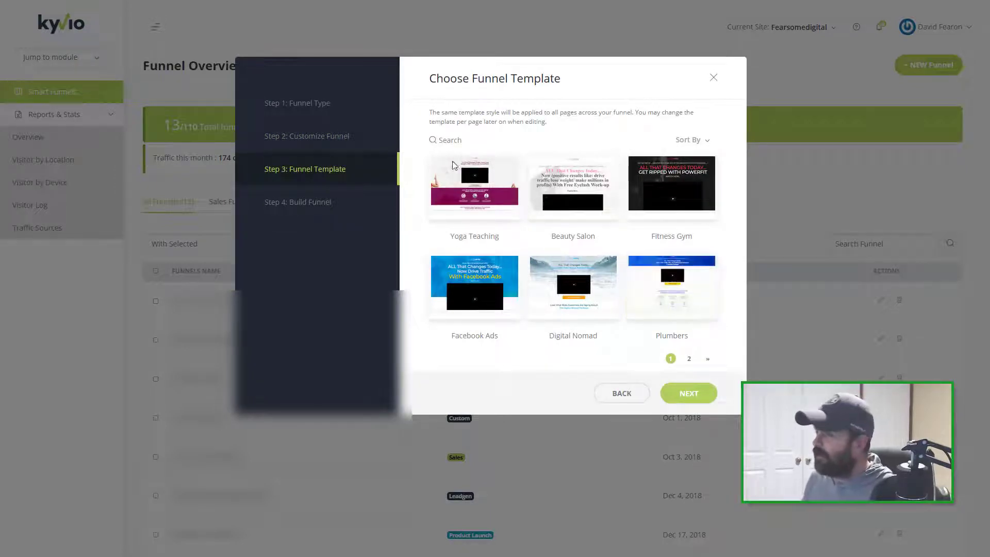
- Browse the funnel templates and look through the full preview of the Corporate template
{"action": "mouse_move", "coordinate": [458, 222]}
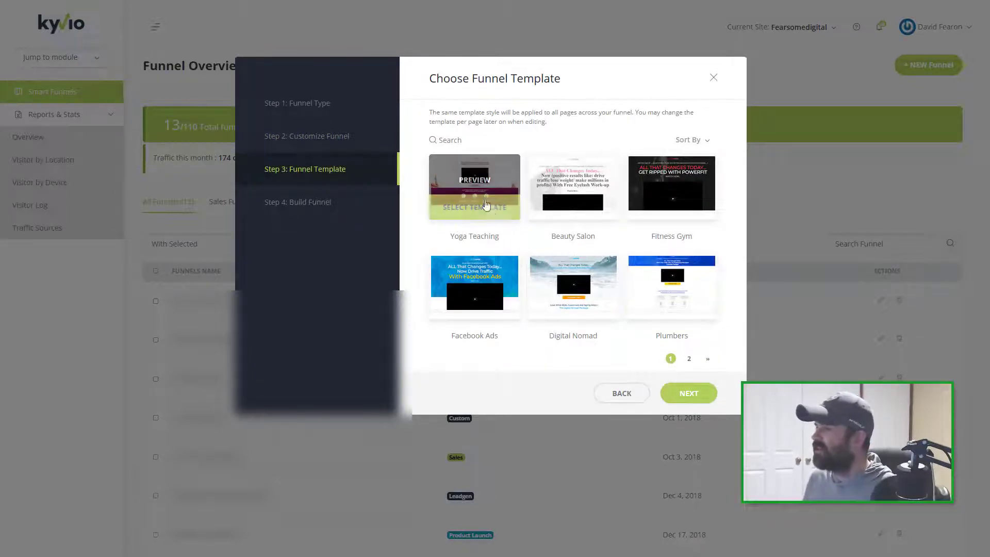
{"action": "mouse_move", "coordinate": [583, 226]}
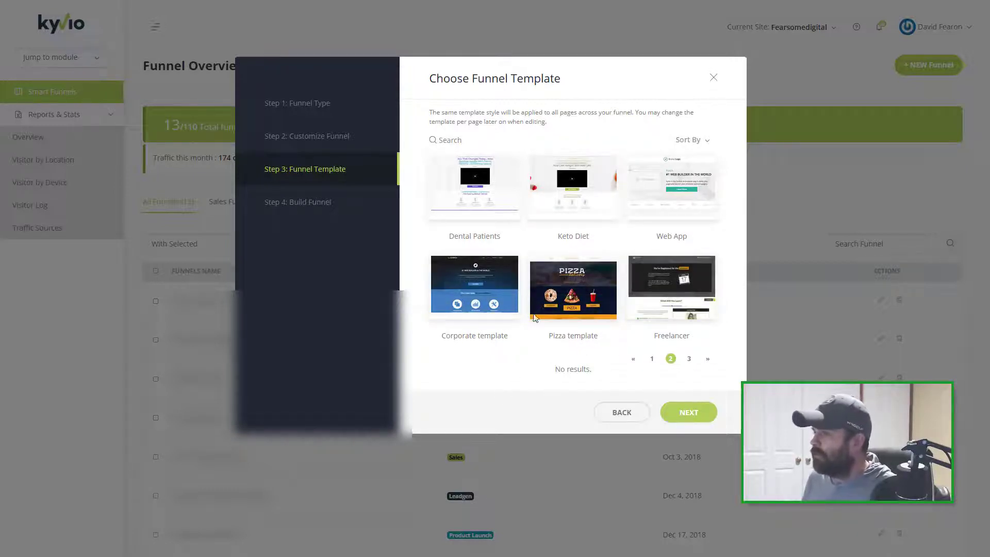
{"action": "mouse_move", "coordinate": [481, 273]}
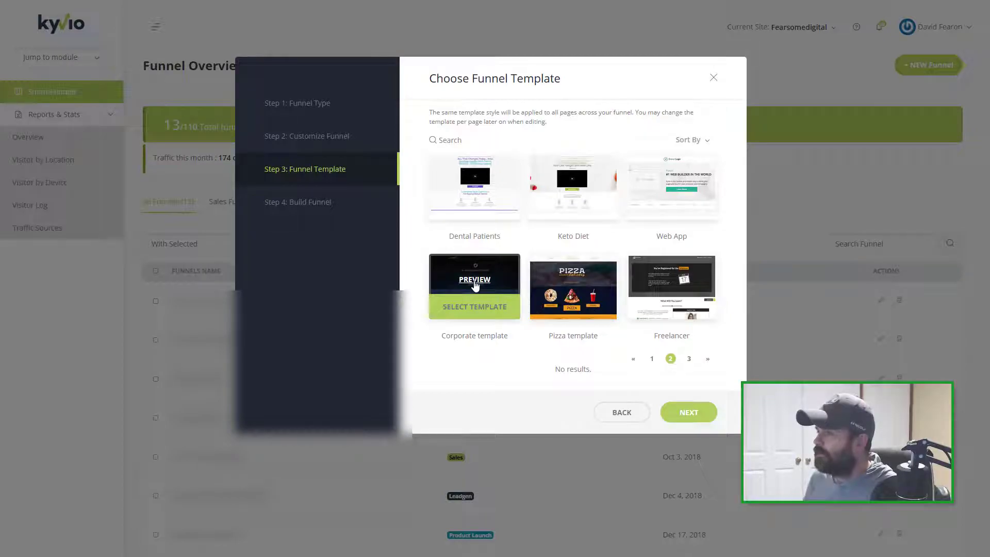
{"action": "left_click", "coordinate": [474, 281]}
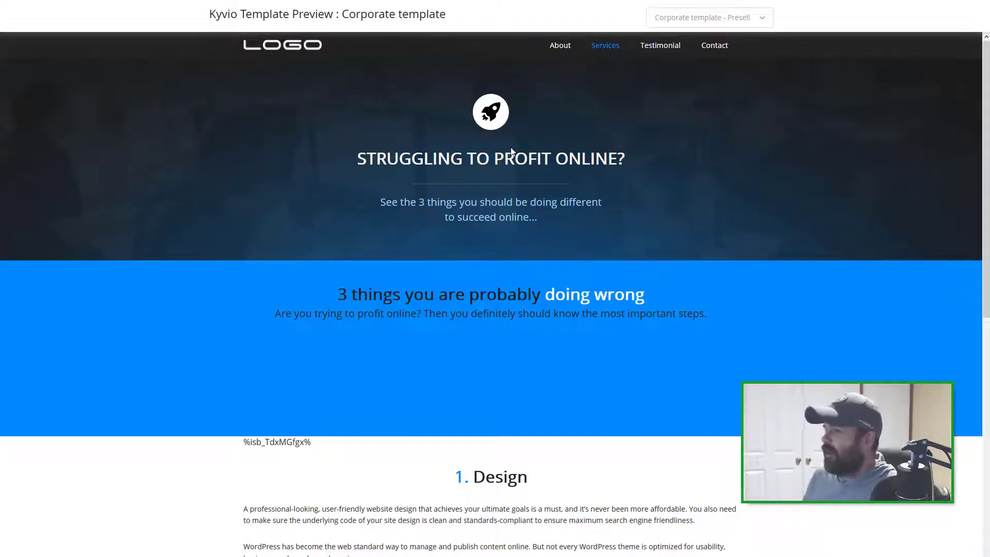
{"action": "scroll", "coordinate": [510, 149], "scroll_direction": "down", "scroll_amount": 9}
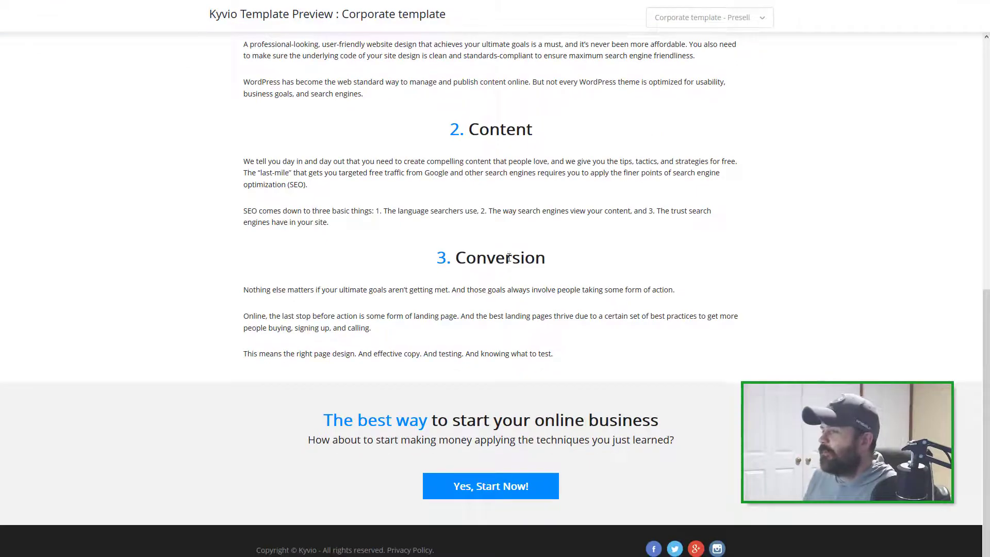
{"action": "scroll", "coordinate": [508, 257], "scroll_direction": "up", "scroll_amount": 9}
{"action": "scroll", "coordinate": [548, 344], "scroll_direction": "down", "scroll_amount": 5}
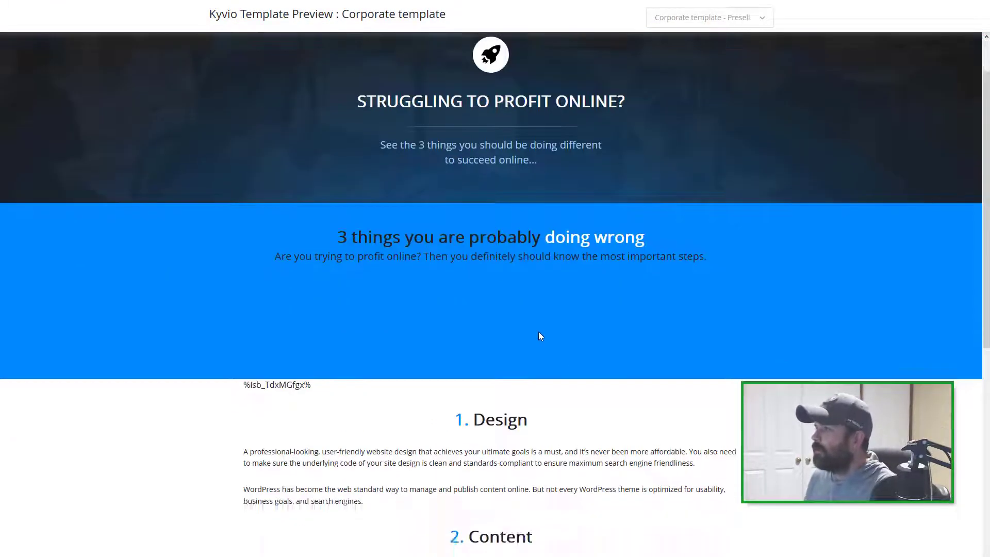
{"action": "scroll", "coordinate": [279, 72], "scroll_direction": "up", "scroll_amount": 5}
{"action": "key", "text": "ctrl+w"}
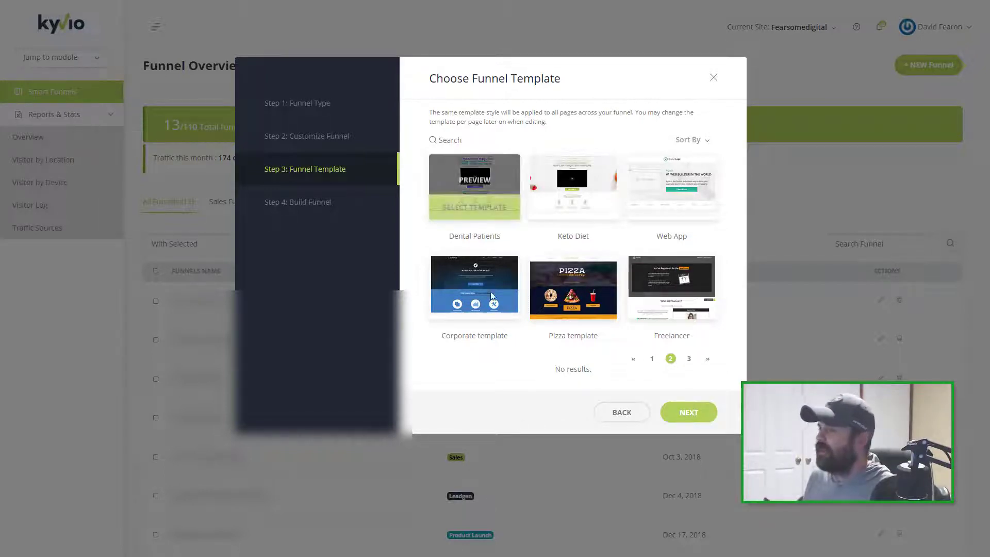
- Choose the Corporate template for the funnel and continue to the Build Funnel stage
{"action": "mouse_move", "coordinate": [490, 292]}
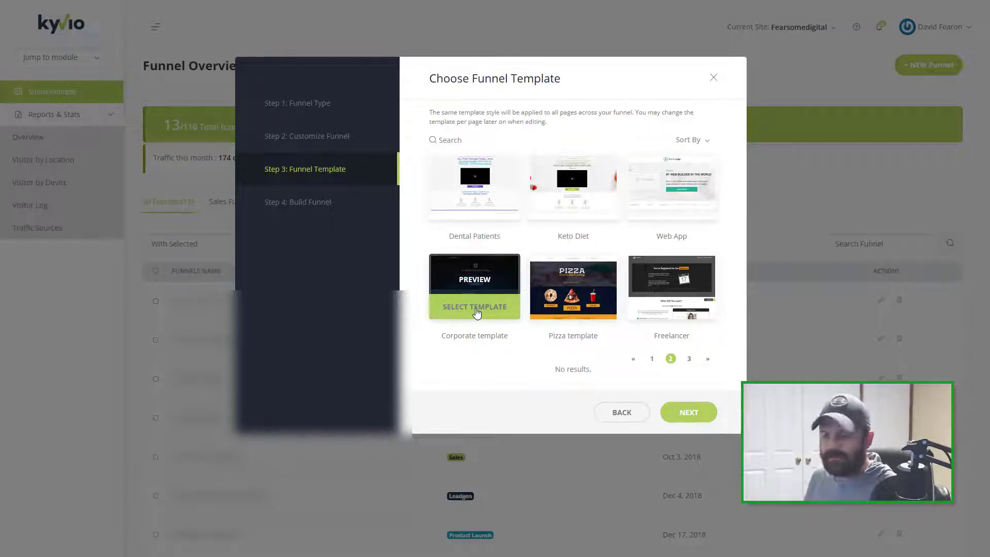
{"action": "left_click", "coordinate": [475, 307]}
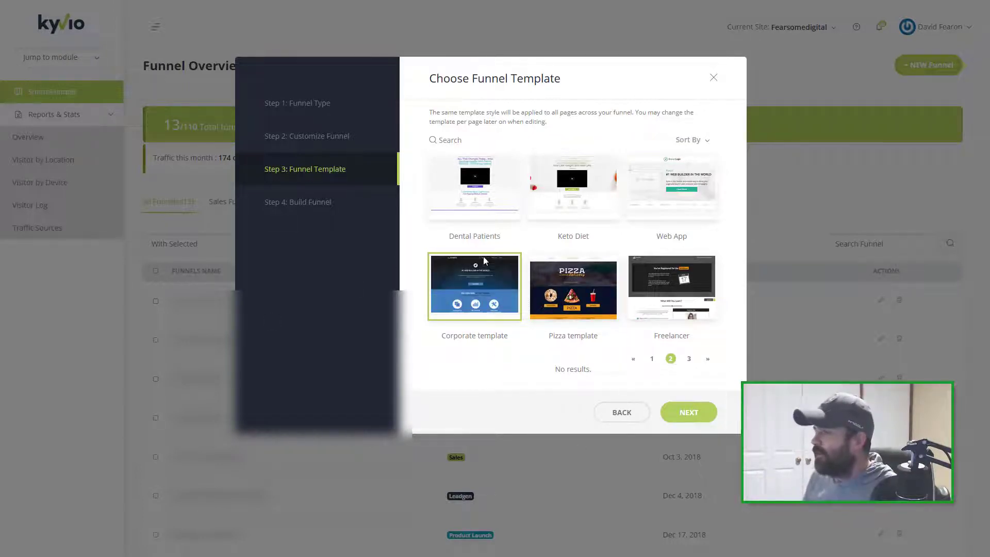
{"action": "left_click", "coordinate": [685, 417]}
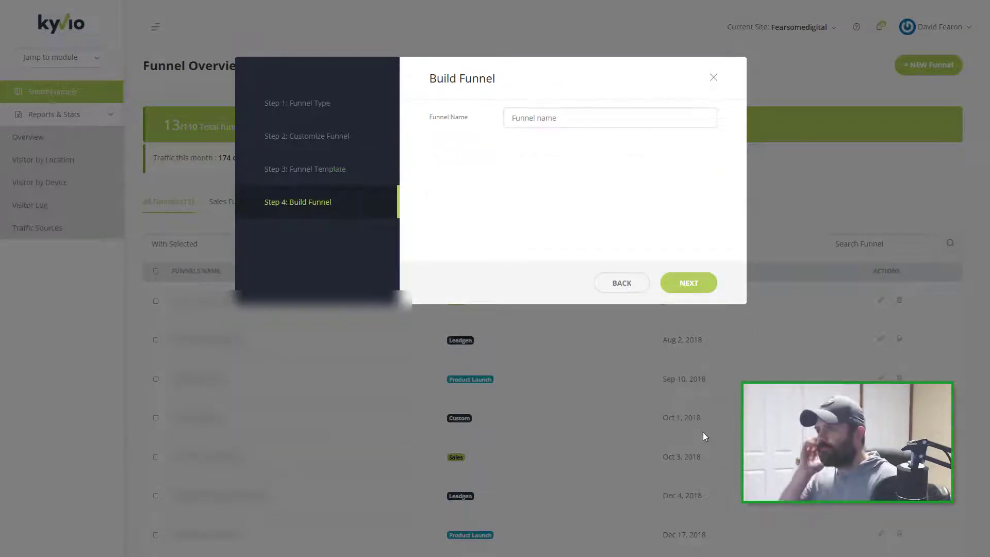
- Name the funnel "Example Training for YouTube" and create it
{"action": "left_click", "coordinate": [586, 113]}
{"action": "type", "text": "Example Training for YouTube"}
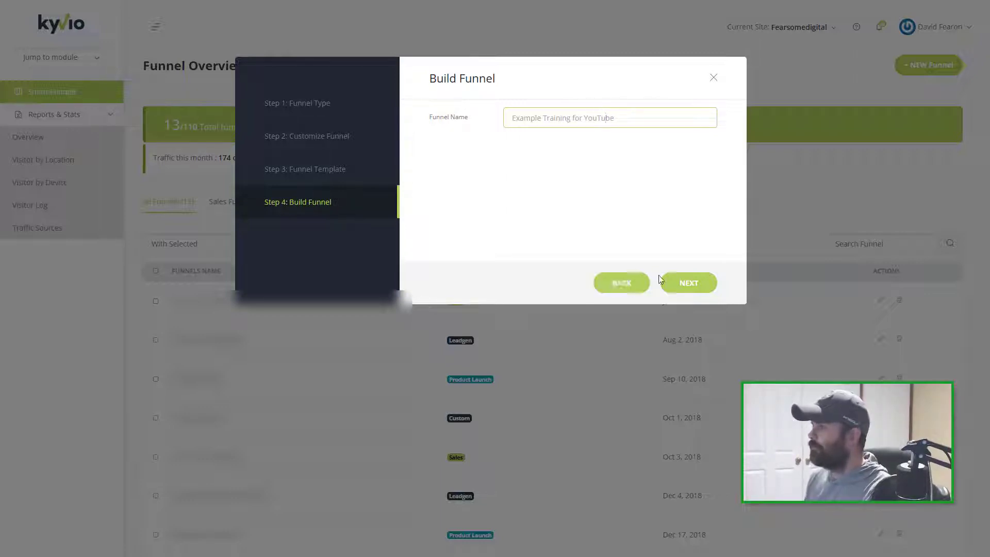
{"action": "left_click", "coordinate": [688, 282]}
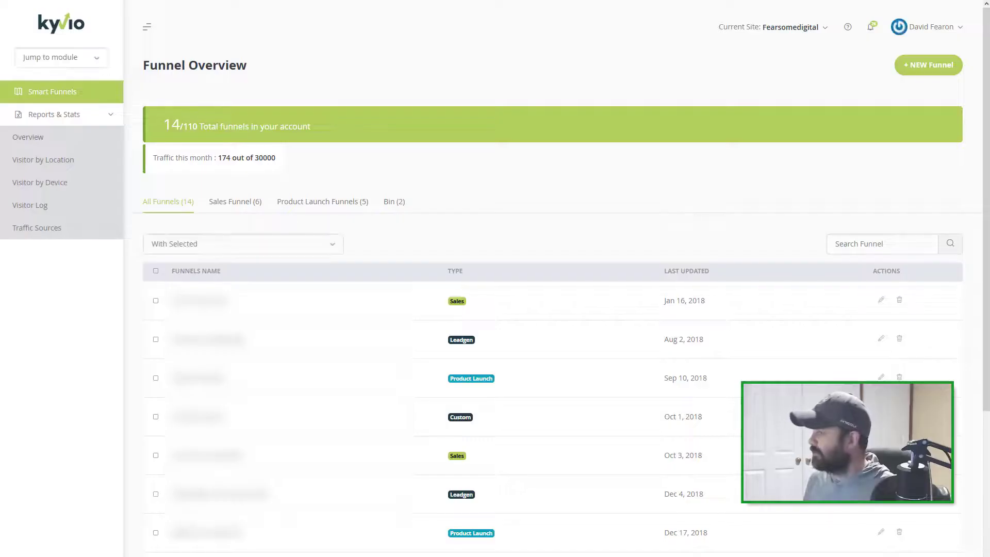
- Open the Example Training for YouTube funnel for editing, then publish its Sales Page and unpublish it again
{"action": "scroll", "coordinate": [387, 360], "scroll_direction": "down", "scroll_amount": 4}
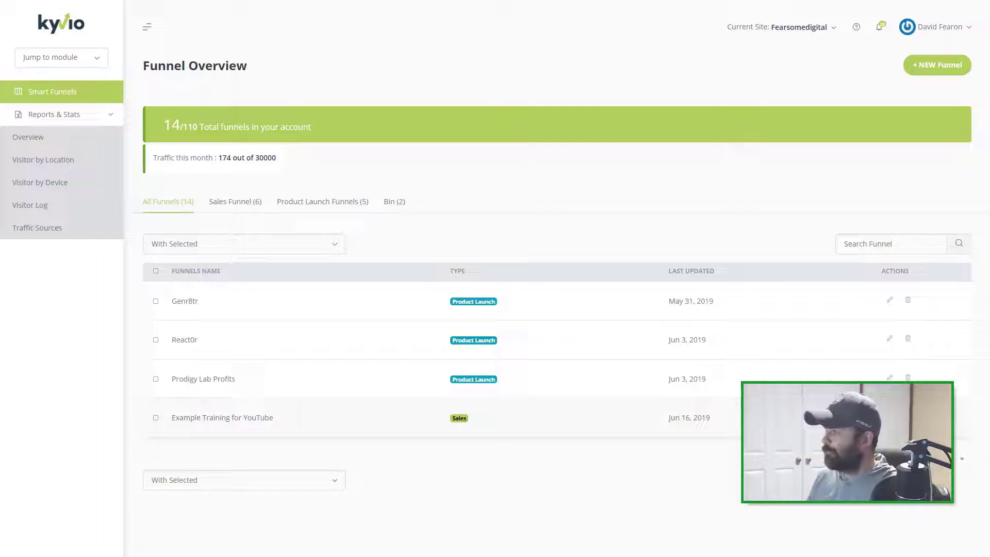
{"action": "left_click", "coordinate": [889, 416]}
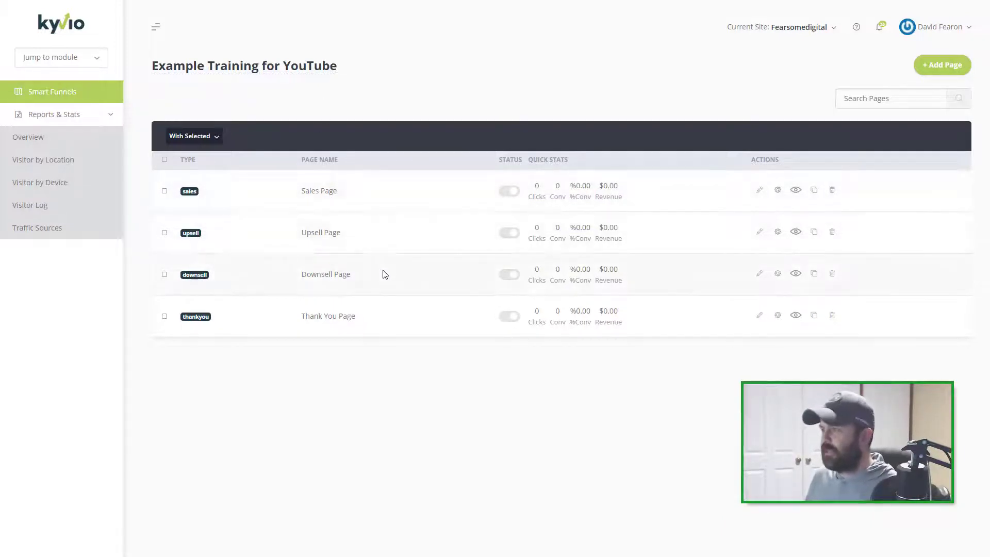
{"action": "left_click", "coordinate": [511, 192]}
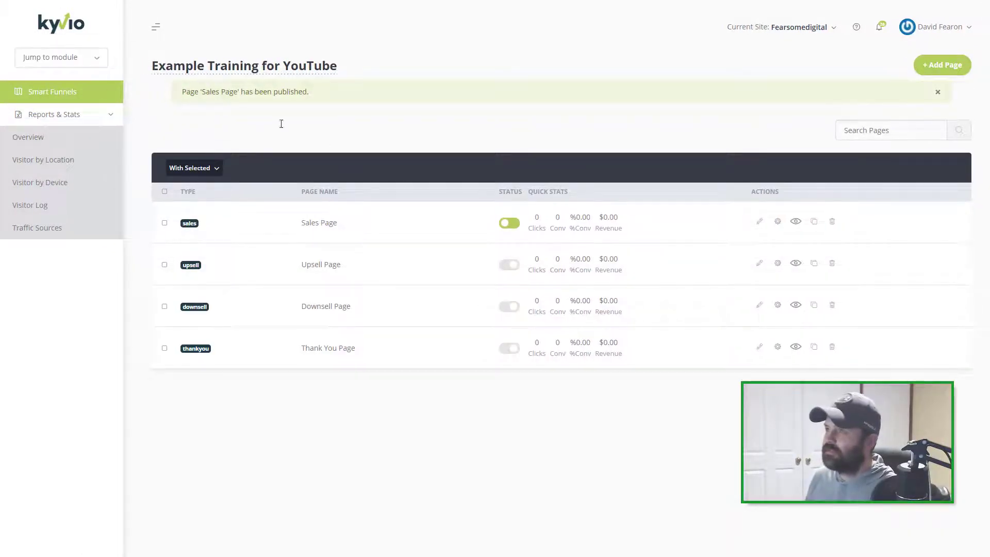
{"action": "left_click", "coordinate": [509, 222]}
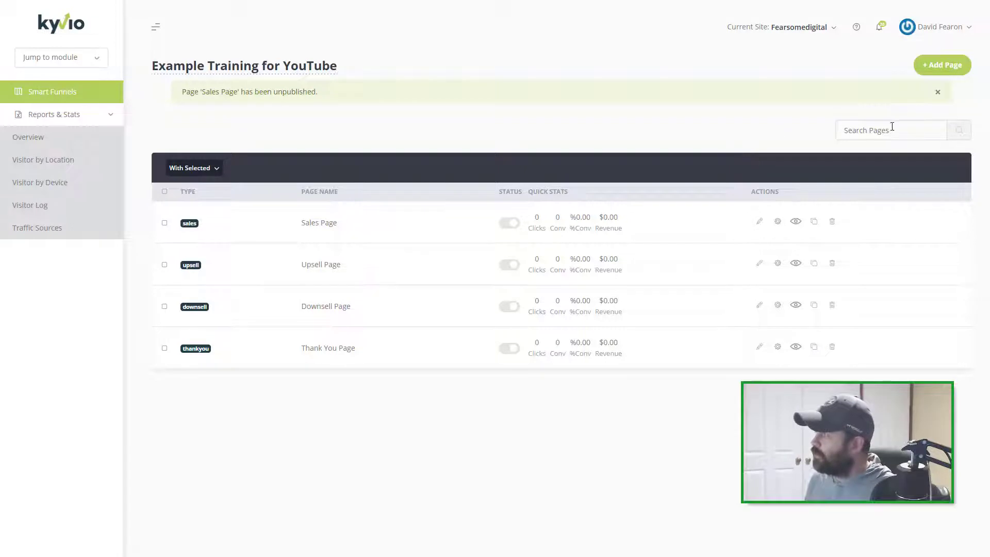
- Open the Sales Page in the page editor and turn off Display Header in the header options
{"action": "left_click", "coordinate": [901, 133]}
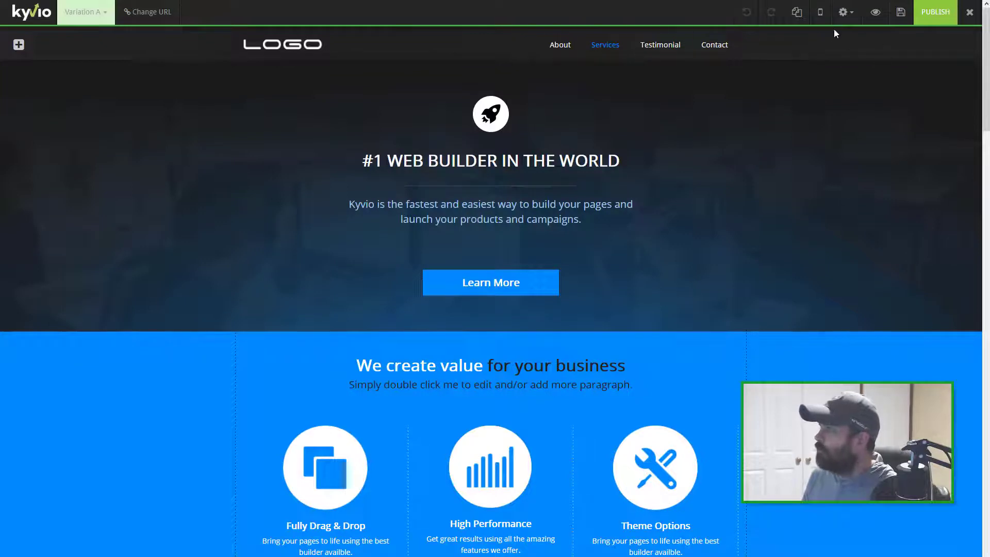
{"action": "left_click", "coordinate": [846, 14]}
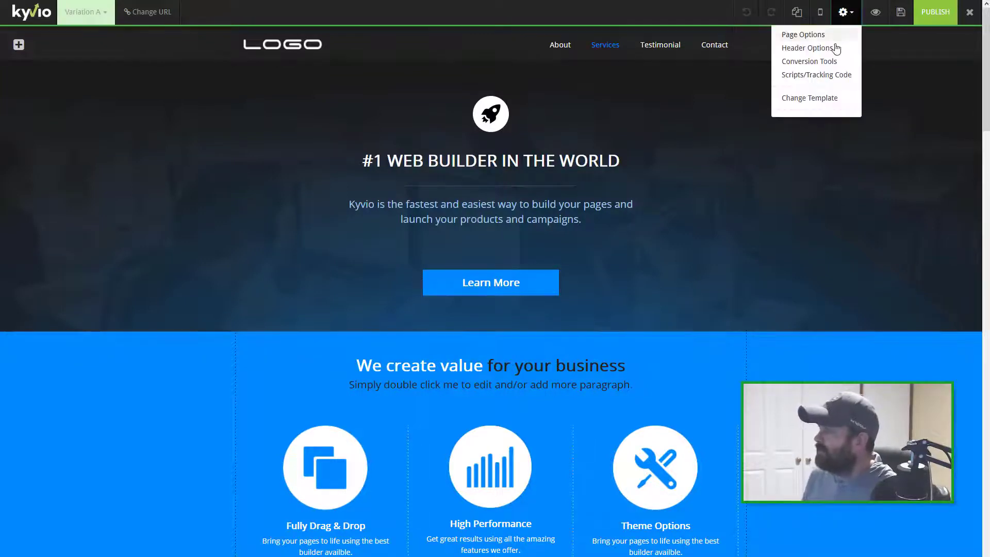
{"action": "left_click", "coordinate": [808, 48]}
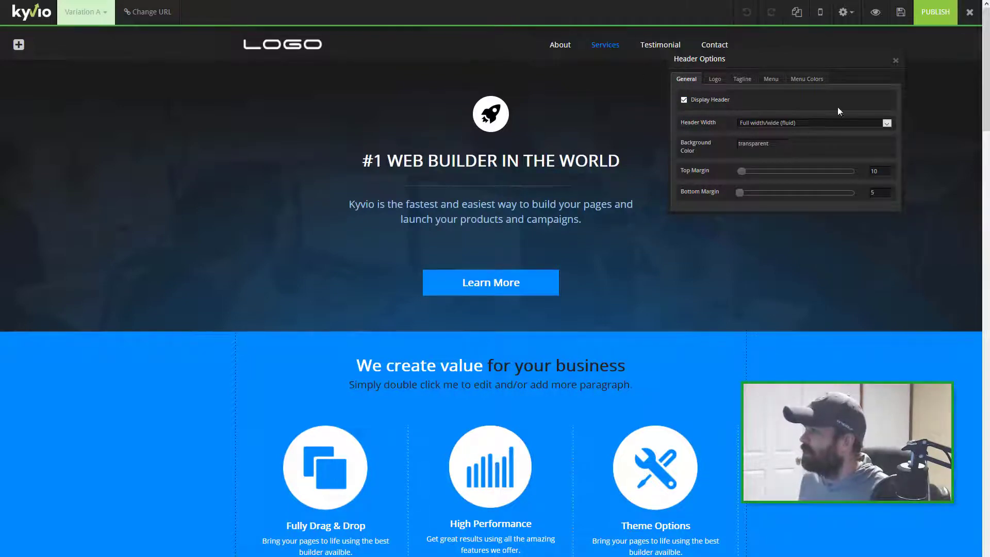
{"action": "left_click", "coordinate": [683, 99]}
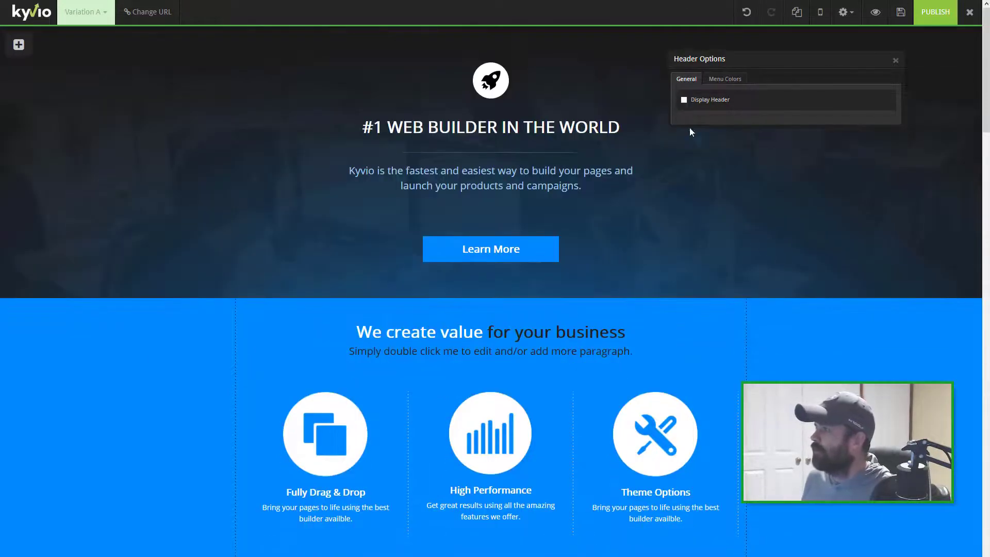
{"action": "left_click", "coordinate": [895, 60]}
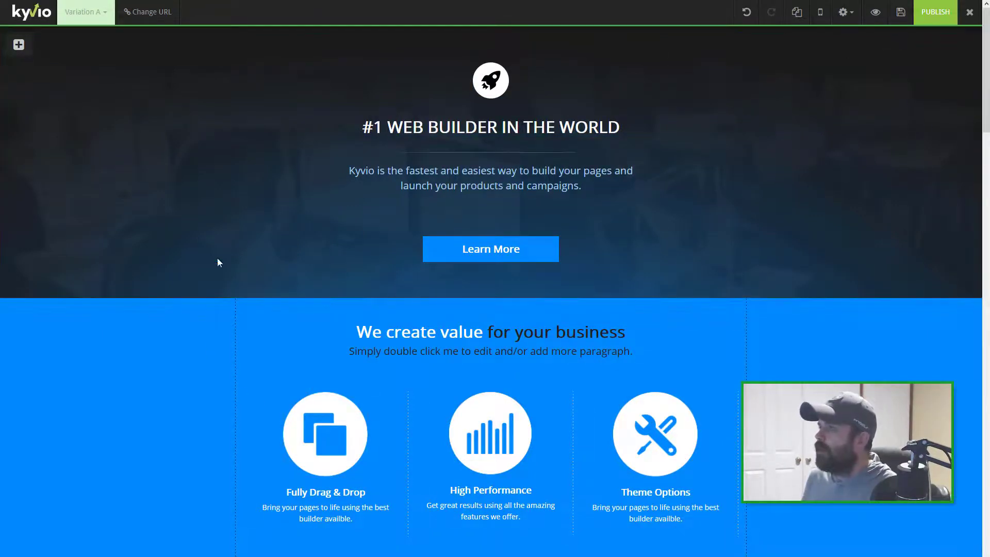
- Insert a YouTube video element between the rocket icon and the "#1 WEB BUILDER IN THE WORLD" headline
{"action": "mouse_move", "coordinate": [485, 82]}
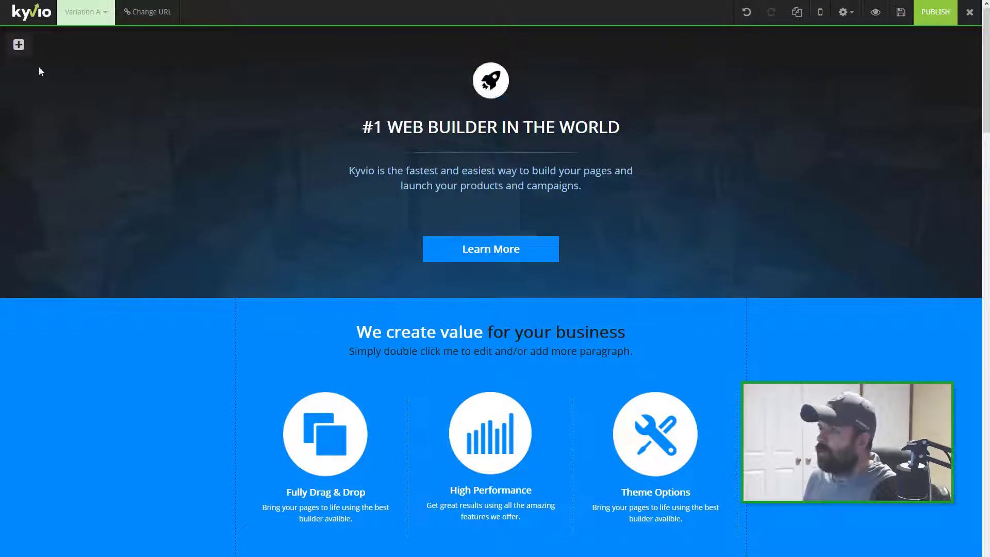
{"action": "left_click", "coordinate": [19, 45]}
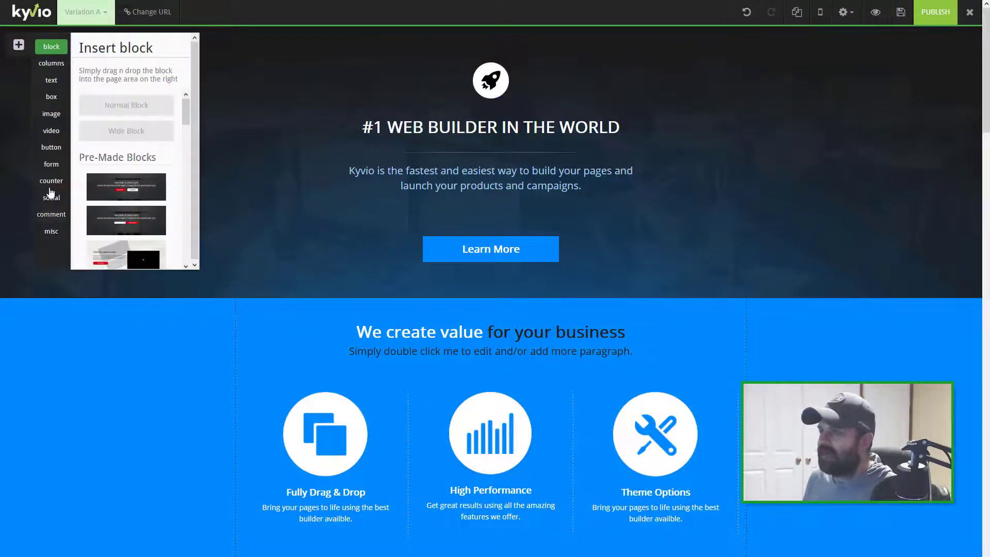
{"action": "left_click", "coordinate": [52, 131]}
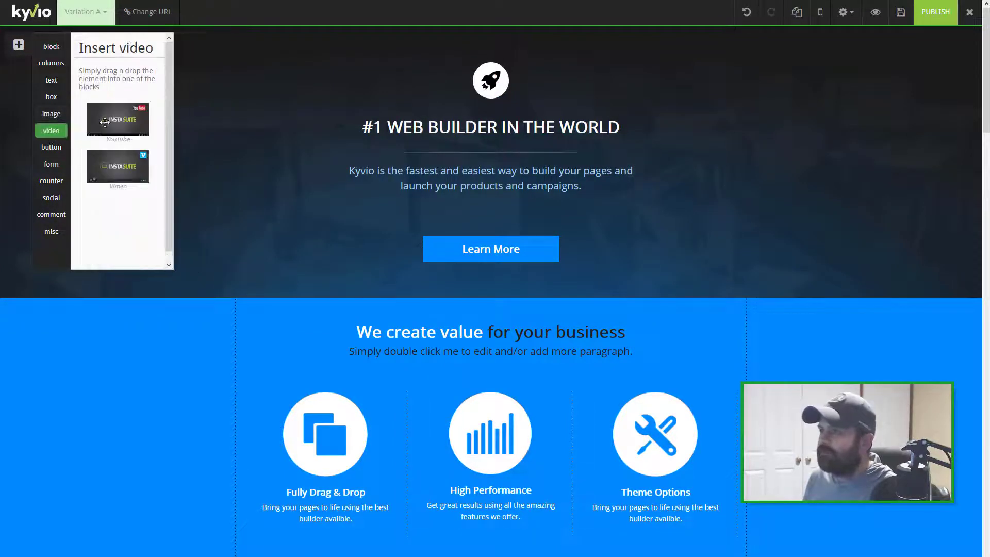
{"action": "left_click_drag", "start_coordinate": [118, 119], "coordinate": [516, 108]}
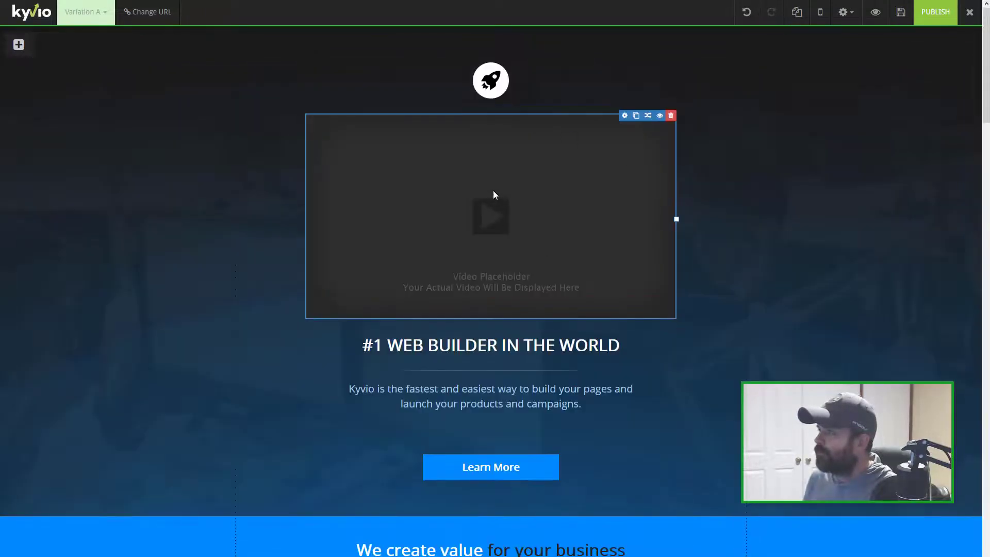
- Open the new video's settings, switch its type to Embed and back to YouTube, and view the formatting options
{"action": "left_click", "coordinate": [638, 114]}
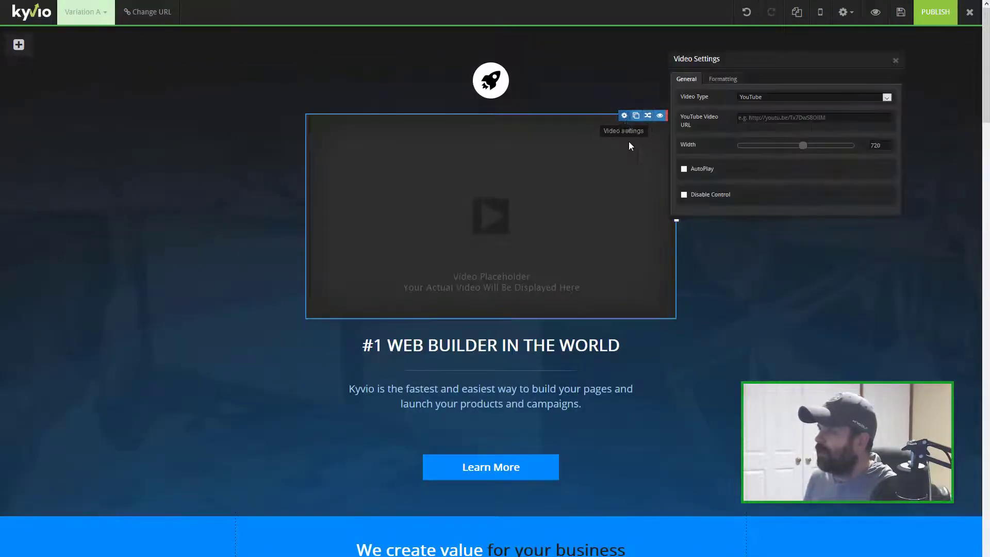
{"action": "left_click", "coordinate": [752, 101]}
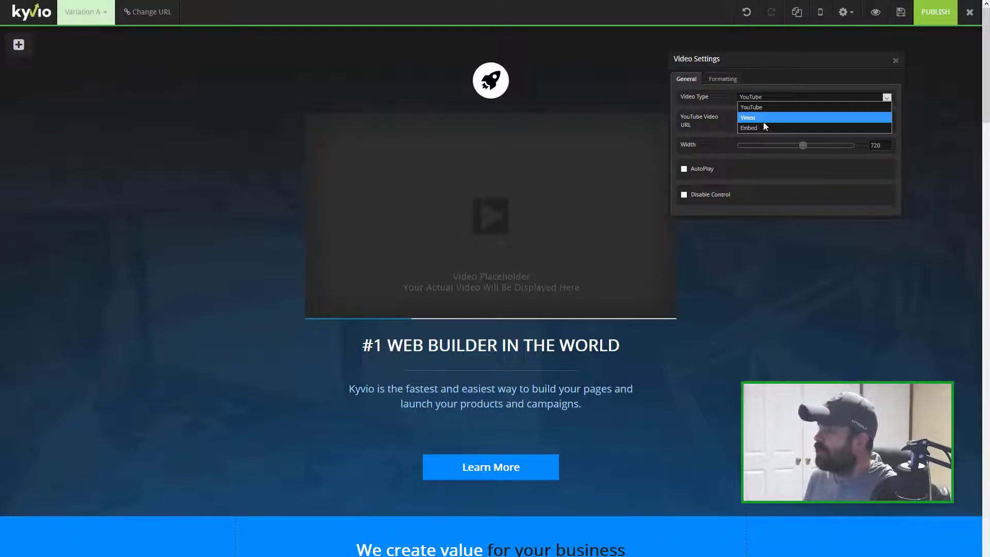
{"action": "left_click", "coordinate": [775, 135]}
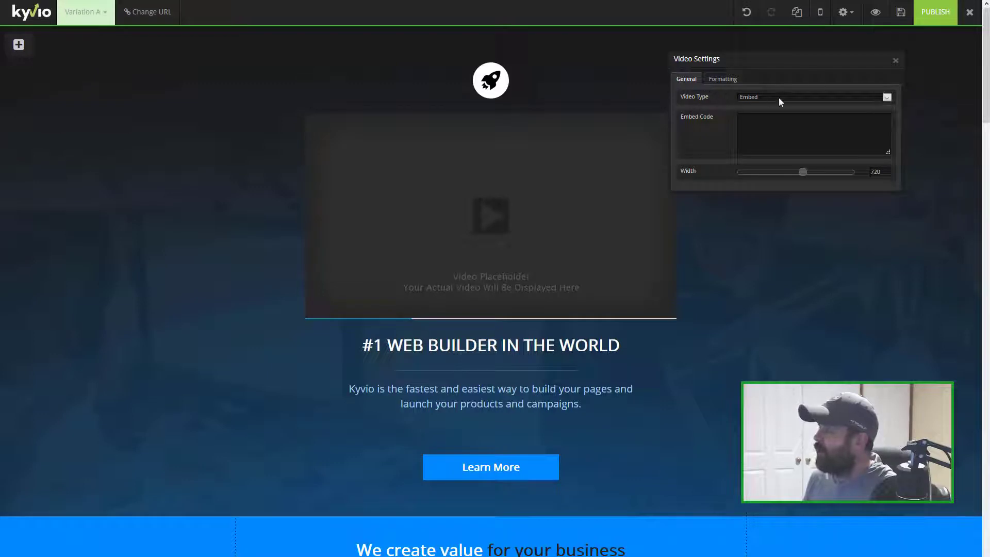
{"action": "left_click", "coordinate": [779, 101]}
{"action": "left_click", "coordinate": [772, 110]}
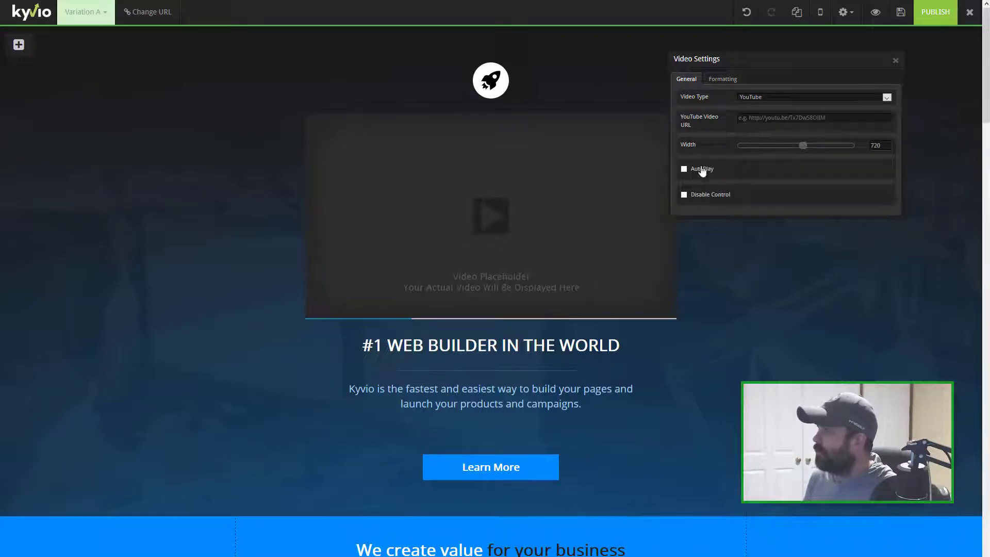
{"action": "left_click", "coordinate": [721, 81]}
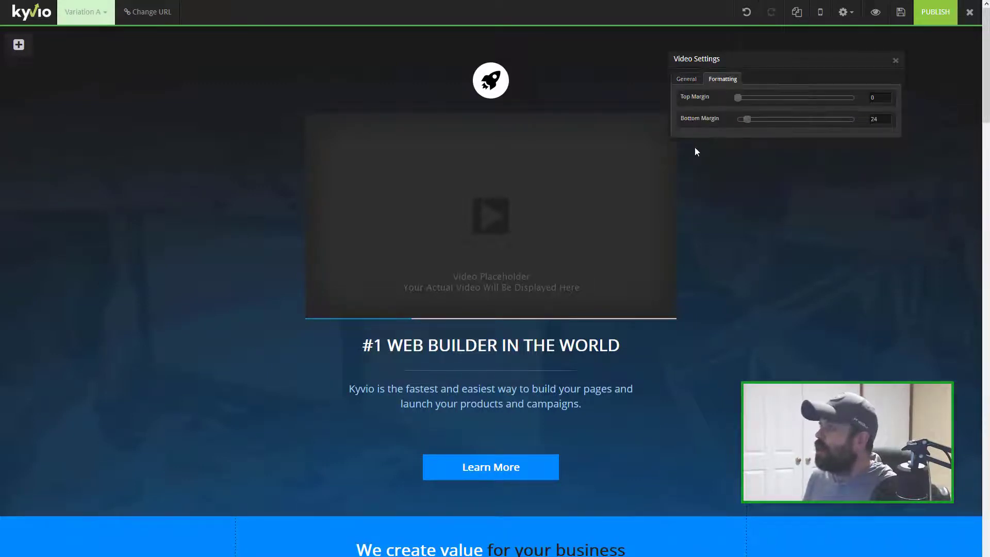
- Close the video settings and delete the video element between the rocket icon and the headline, confirming the deletion
{"action": "left_click", "coordinate": [694, 80]}
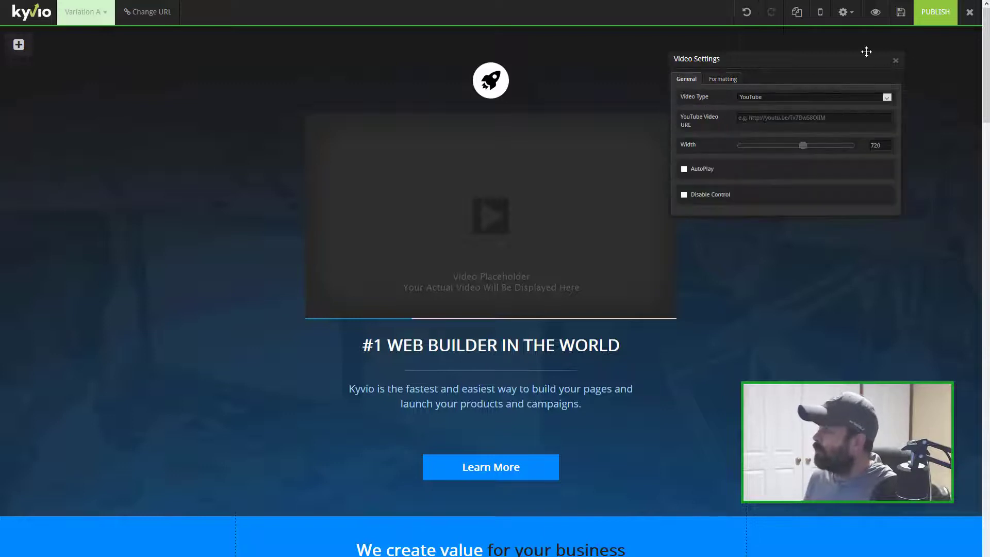
{"action": "left_click", "coordinate": [893, 62]}
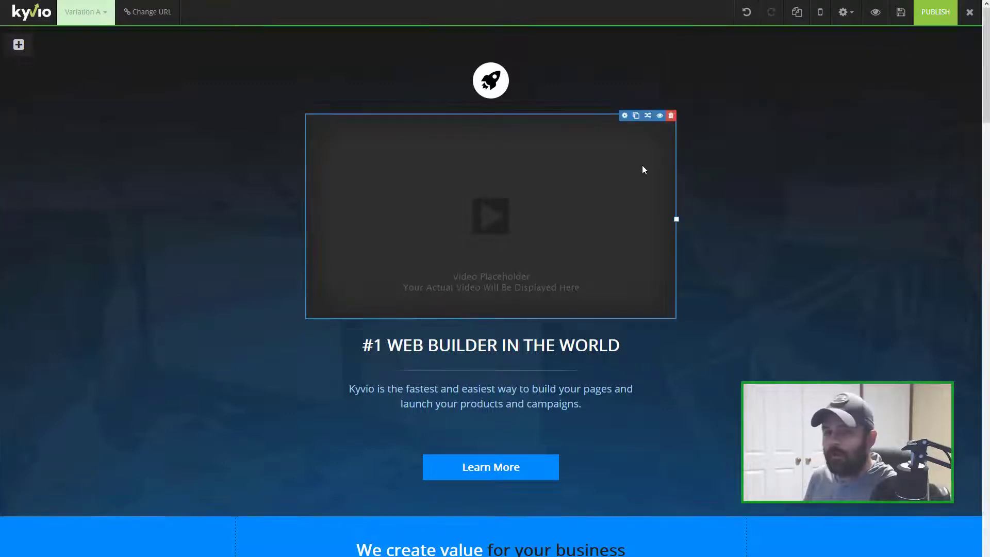
{"action": "left_click", "coordinate": [670, 115]}
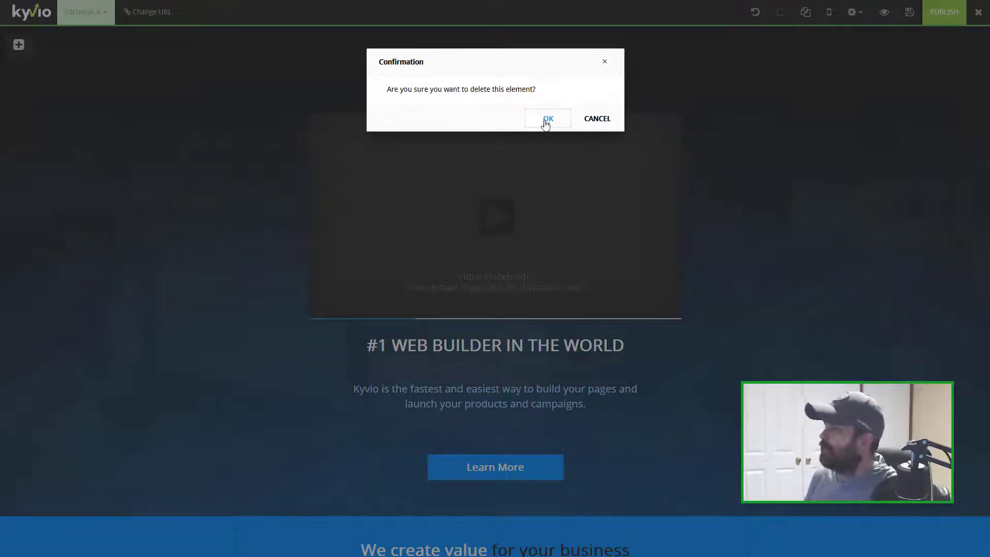
{"action": "left_click", "coordinate": [605, 62]}
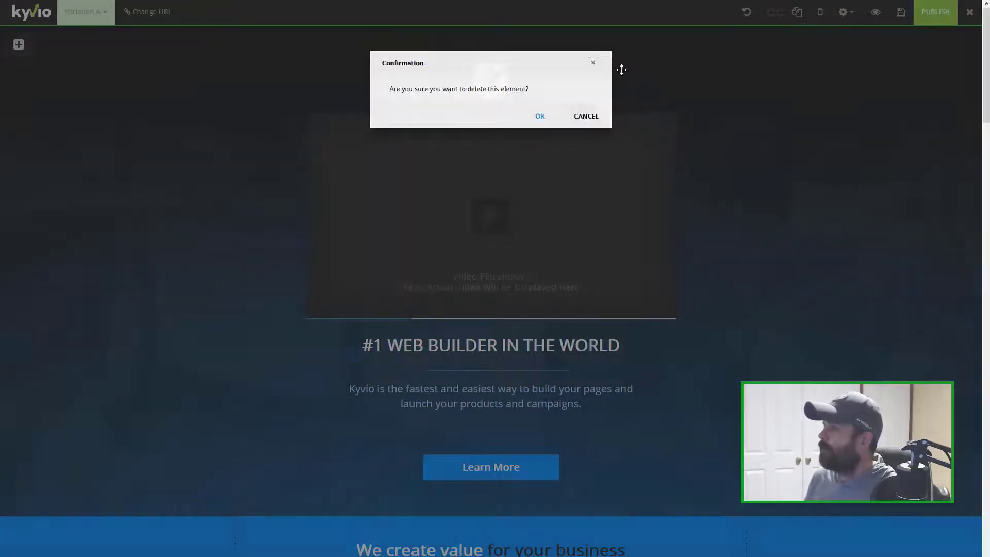
{"action": "left_click", "coordinate": [671, 117]}
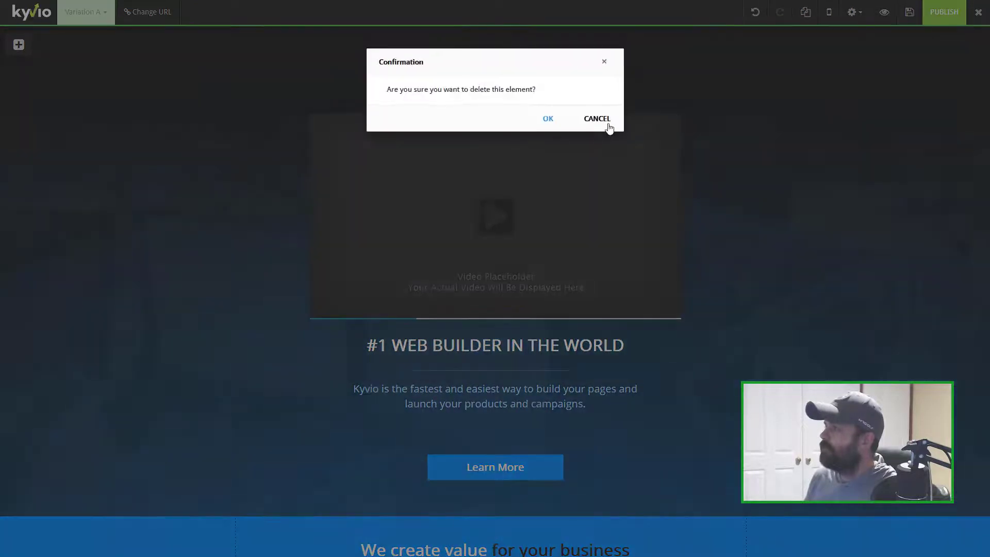
{"action": "left_click", "coordinate": [549, 120]}
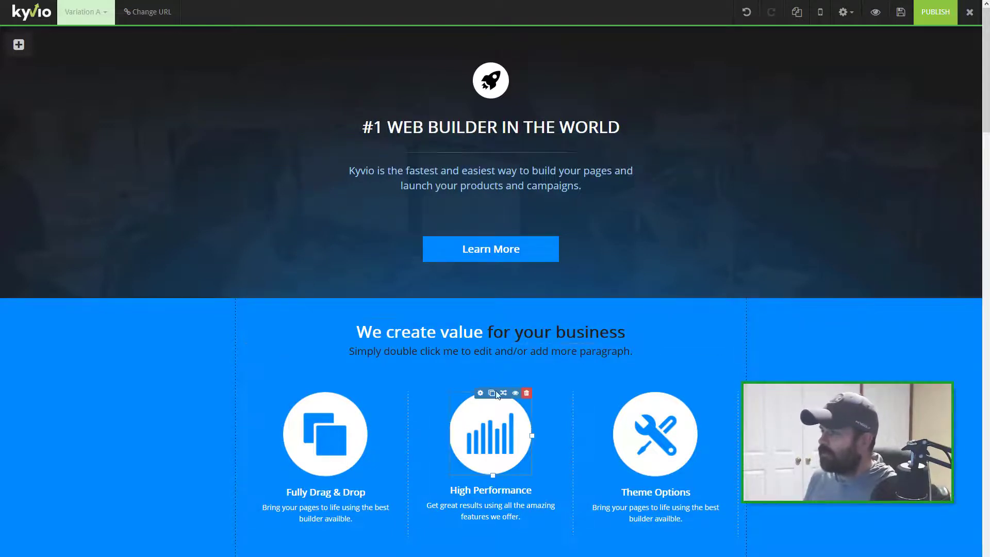
- Change the headline "#1 WEB BUILDER IN THE WORLD" to "#1 Plumber in the South West"
{"action": "mouse_move", "coordinate": [621, 119]}
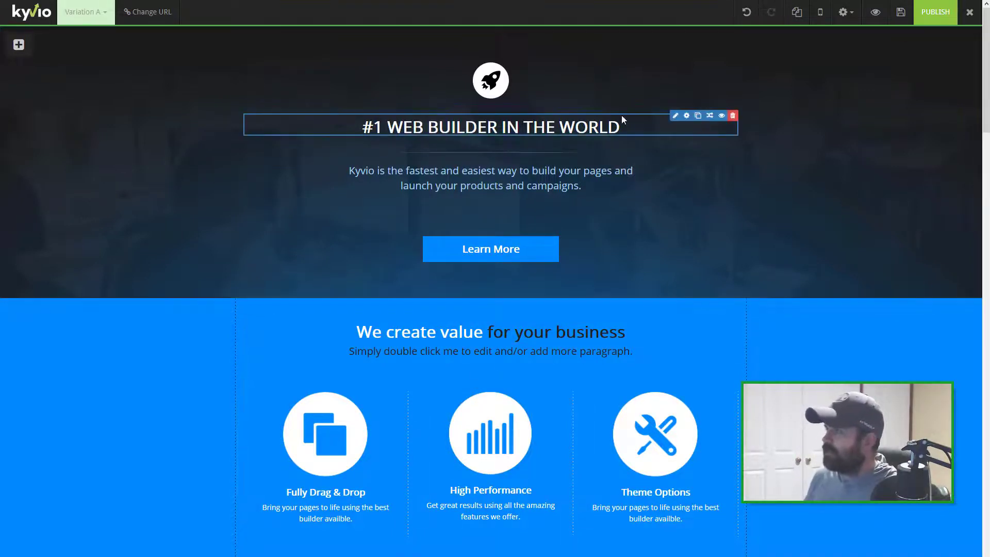
{"action": "left_click", "coordinate": [675, 116]}
{"action": "left_click_drag", "start_coordinate": [621, 172], "coordinate": [319, 177]}
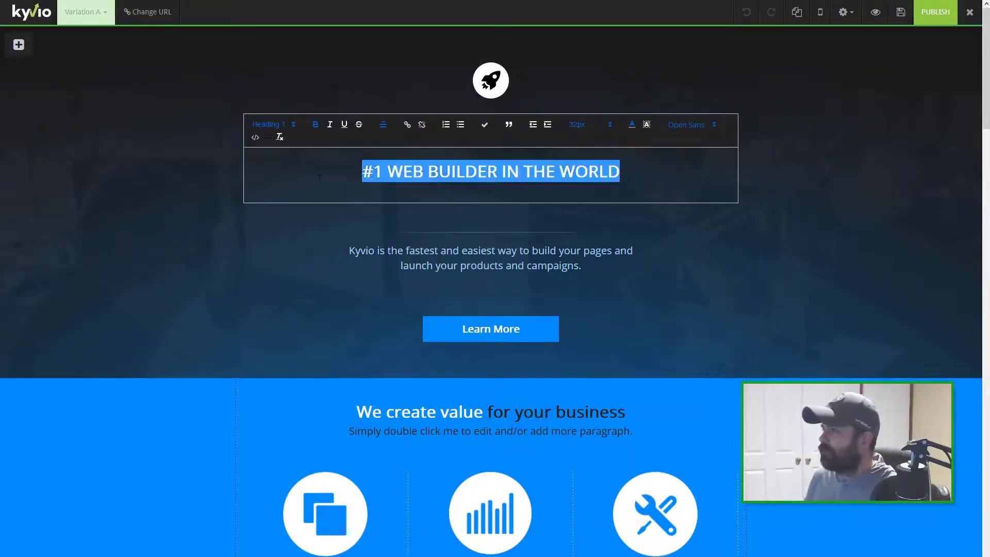
{"action": "left_click", "coordinate": [319, 178]}
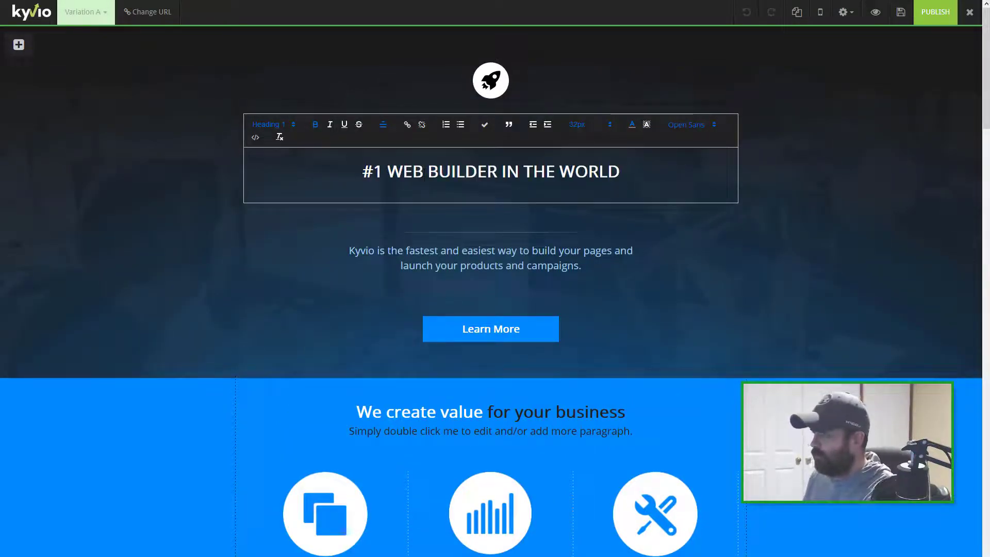
{"action": "left_click_drag", "start_coordinate": [387, 172], "coordinate": [671, 167]}
{"action": "type", "text": "Plum"}
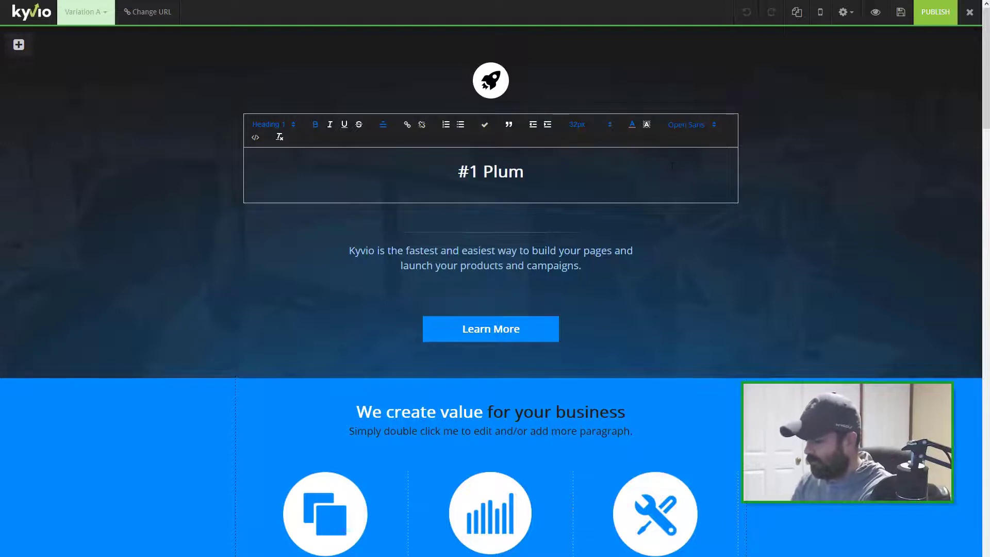
{"action": "type", "text": "ber in t"}
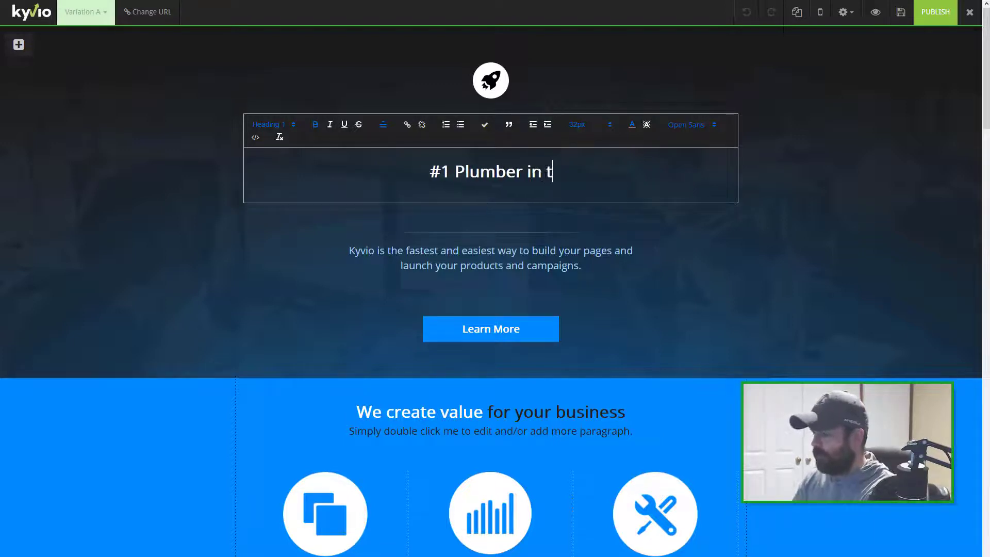
{"action": "type", "text": "he South West"}
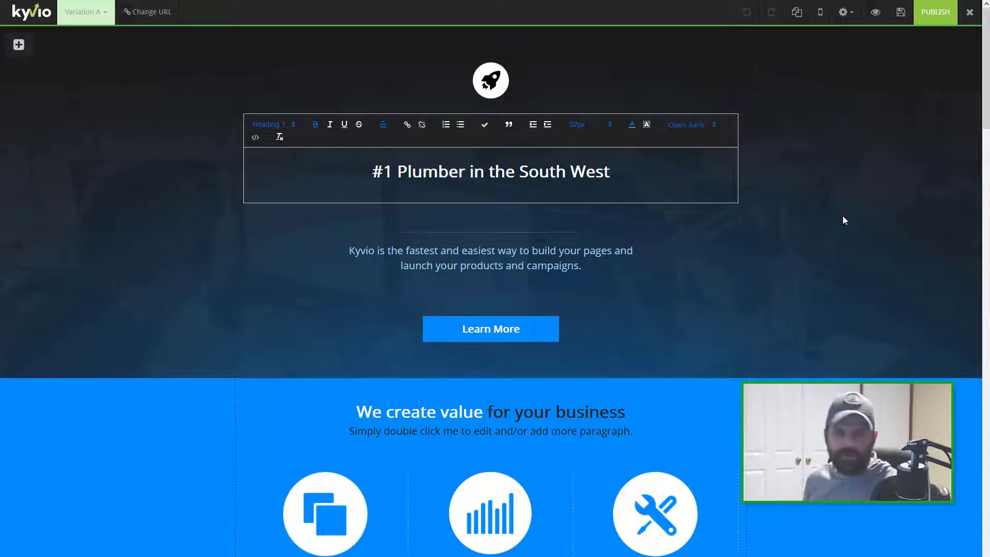
{"action": "left_click", "coordinate": [821, 204]}
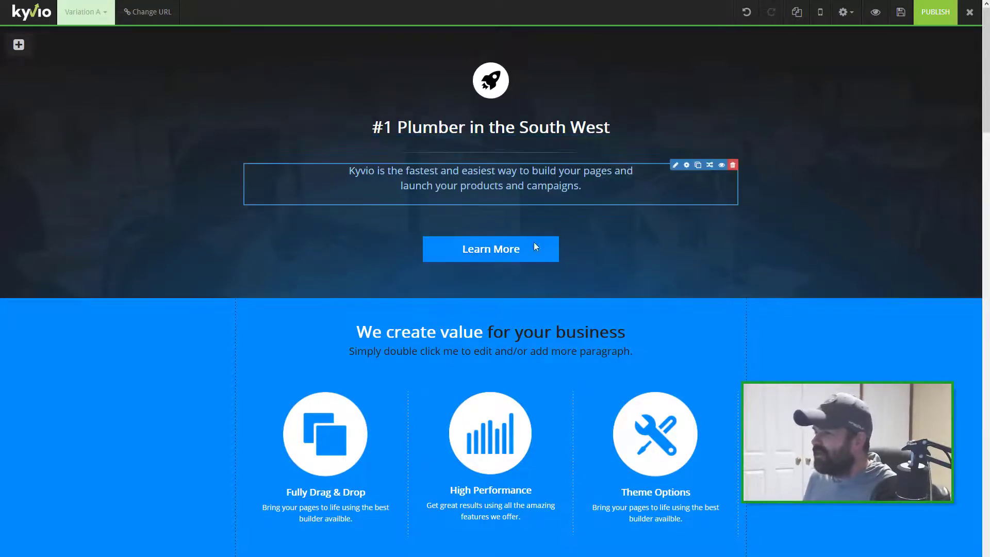
- Move the Learn More button between the rocket icon and the headline, and enlarge the rocket icon to roughly twice its size
{"action": "left_click_drag", "start_coordinate": [457, 254], "coordinate": [475, 125]}
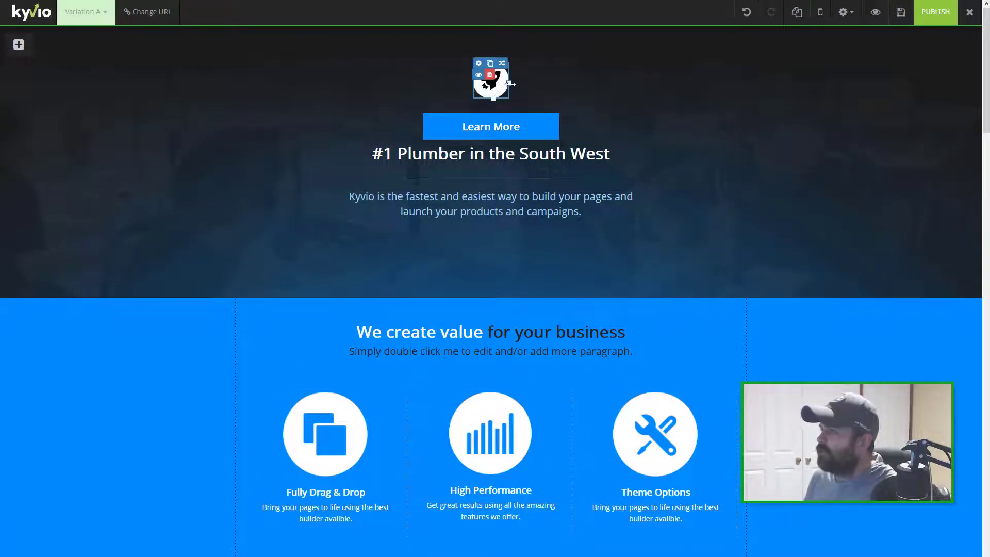
{"action": "left_click_drag", "start_coordinate": [495, 101], "coordinate": [494, 146]}
{"action": "scroll", "coordinate": [522, 244], "scroll_direction": "down", "scroll_amount": 15}
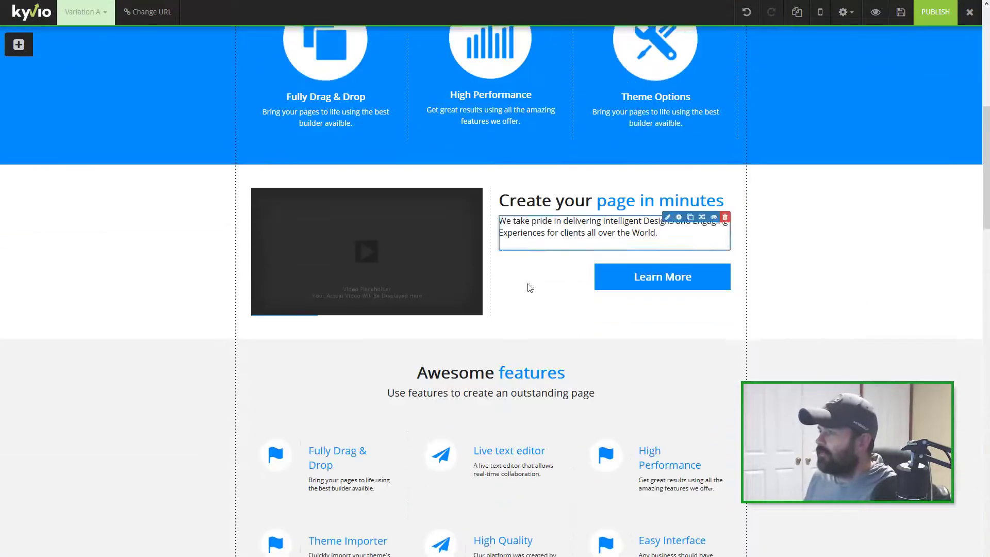
{"action": "scroll", "coordinate": [422, 206], "scroll_direction": "up", "scroll_amount": 3}
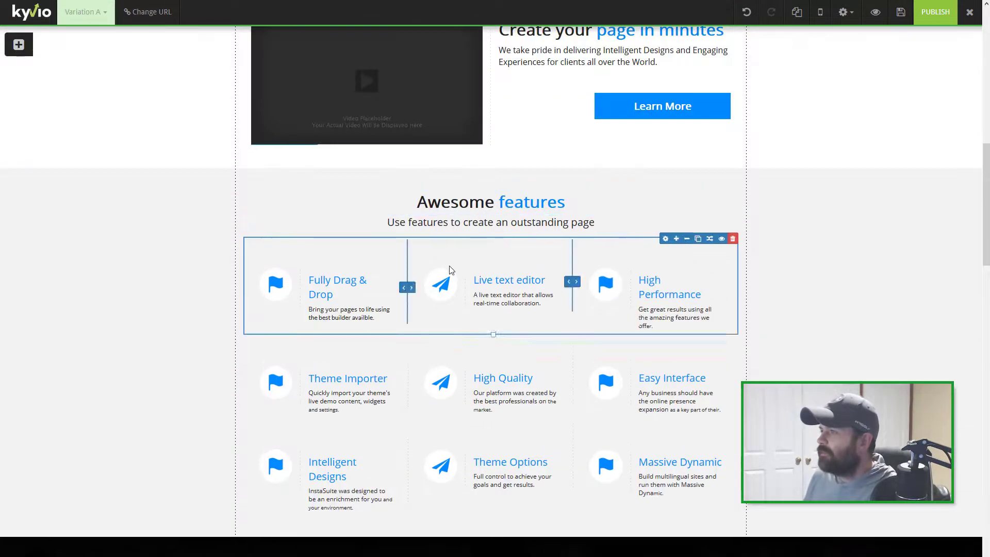
{"action": "scroll", "coordinate": [545, 320], "scroll_direction": "up", "scroll_amount": 6}
{"action": "scroll", "coordinate": [536, 307], "scroll_direction": "up", "scroll_amount": 6}
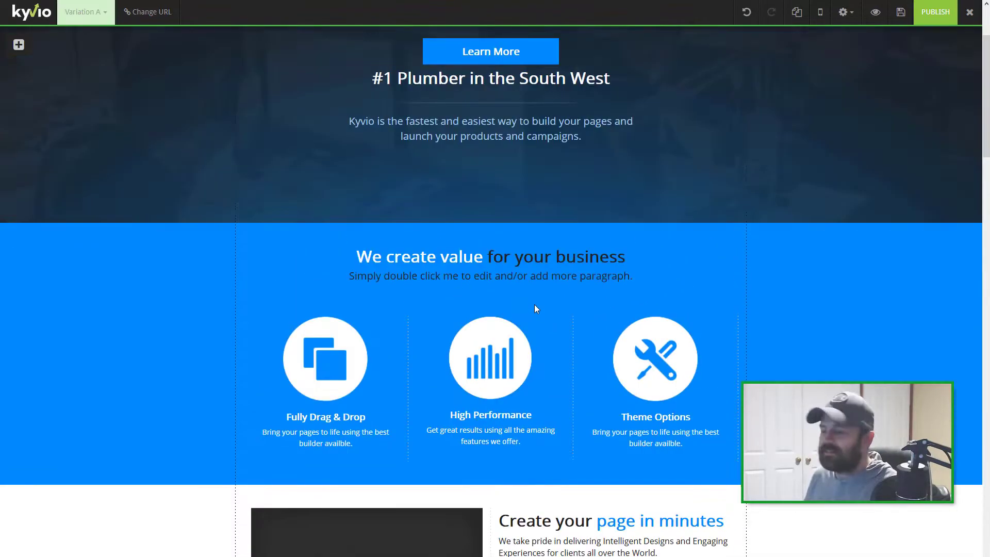
- Try to save the page, then reload the page editor and confirm leaving the page
{"action": "left_click", "coordinate": [900, 12]}
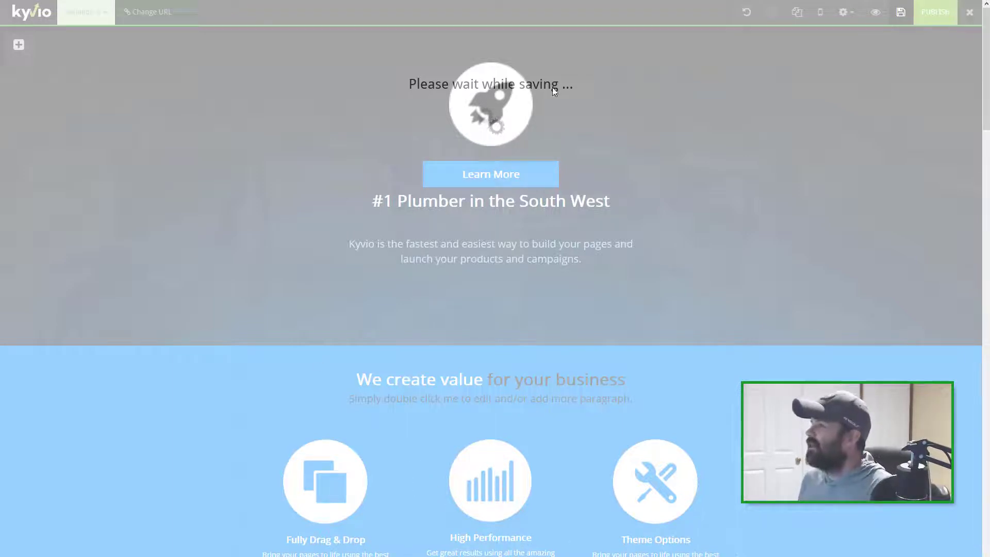
{"action": "key", "text": "F5"}
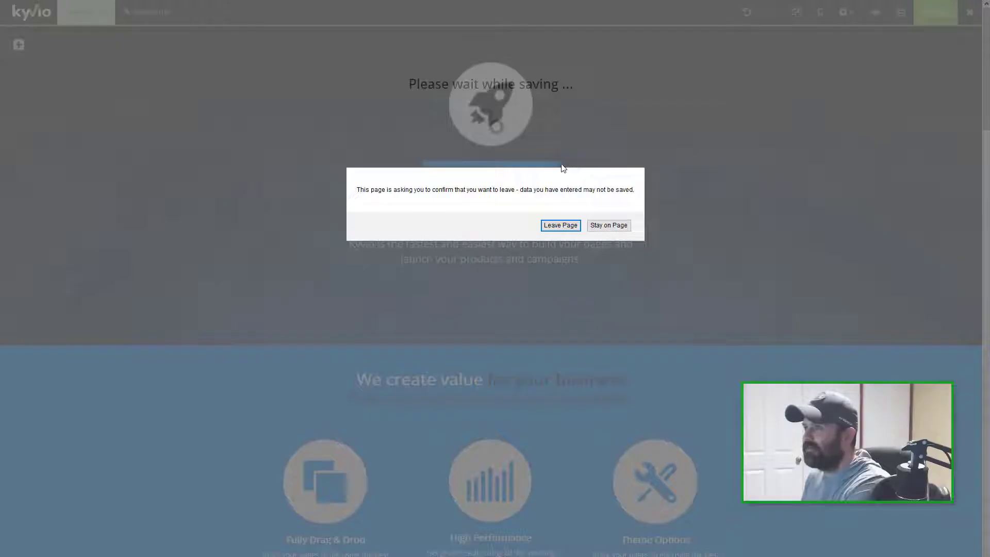
{"action": "left_click", "coordinate": [570, 226]}
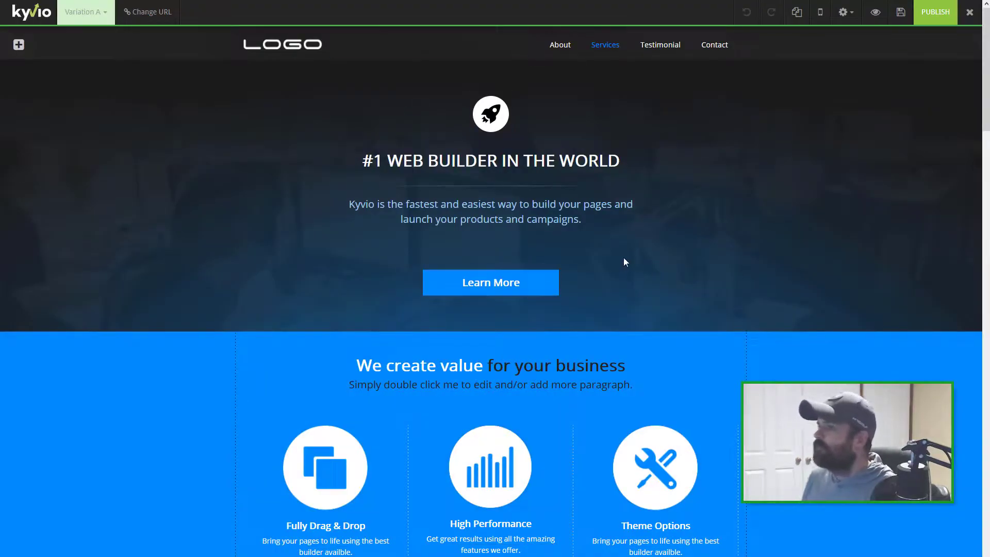
- Turn off Display Header in the header options and save the page
{"action": "left_click", "coordinate": [845, 12]}
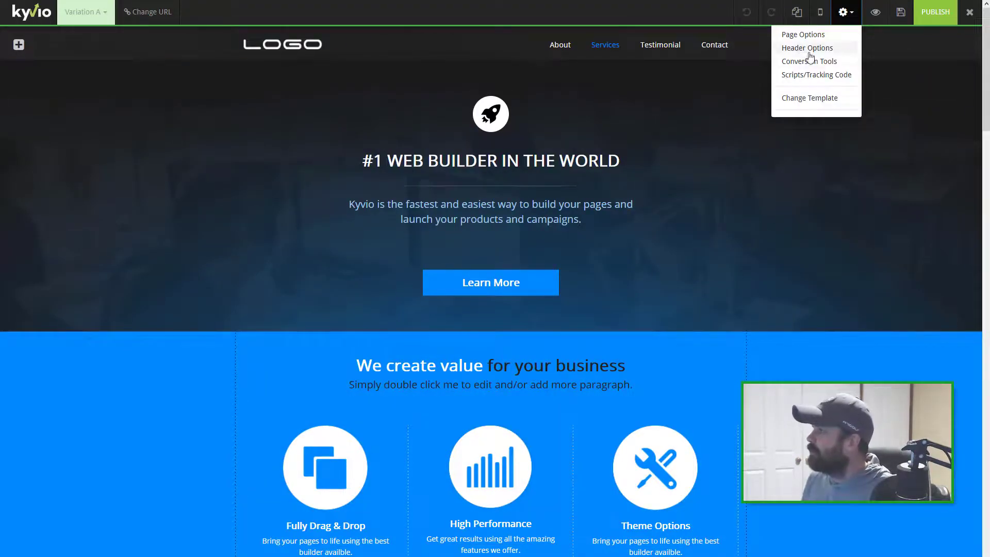
{"action": "left_click", "coordinate": [808, 49]}
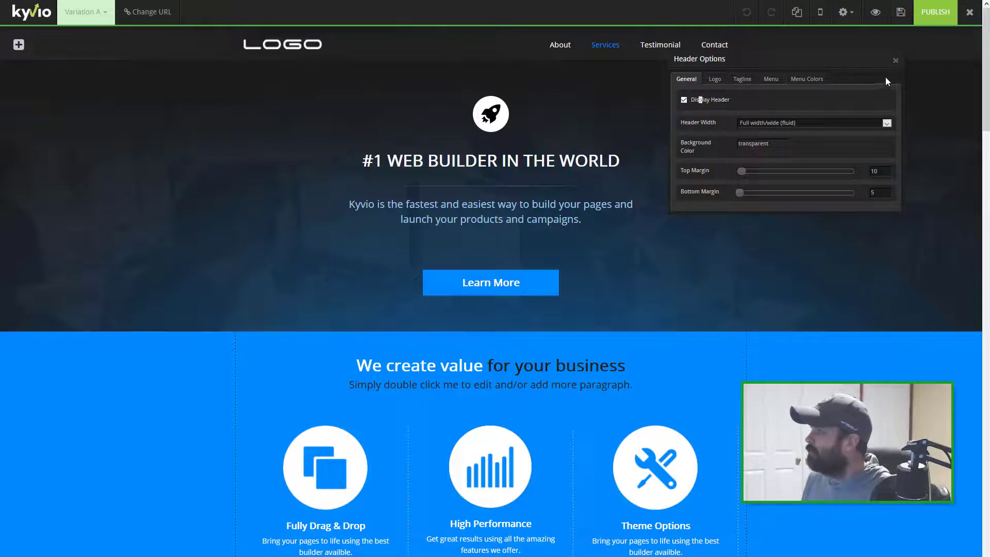
{"action": "left_click", "coordinate": [690, 100]}
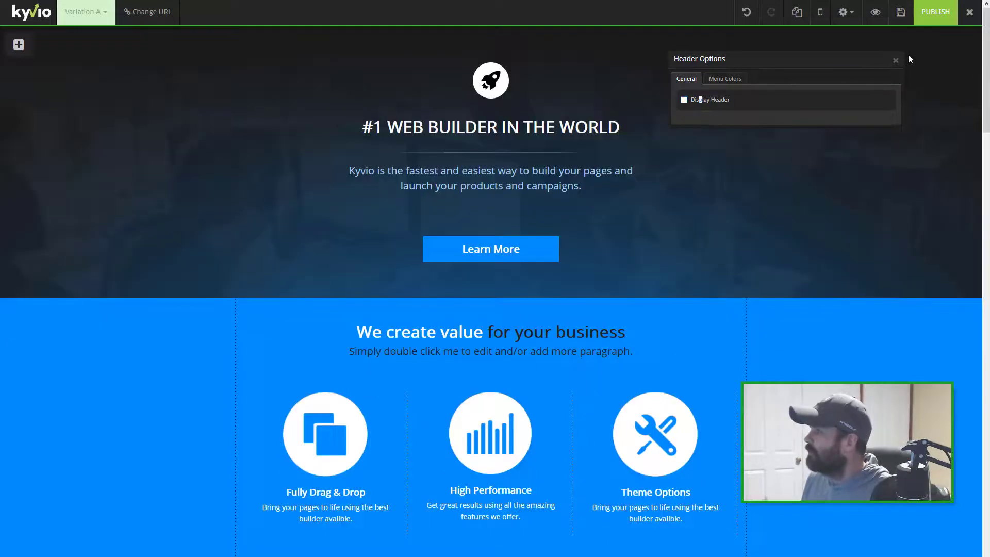
{"action": "left_click", "coordinate": [896, 60]}
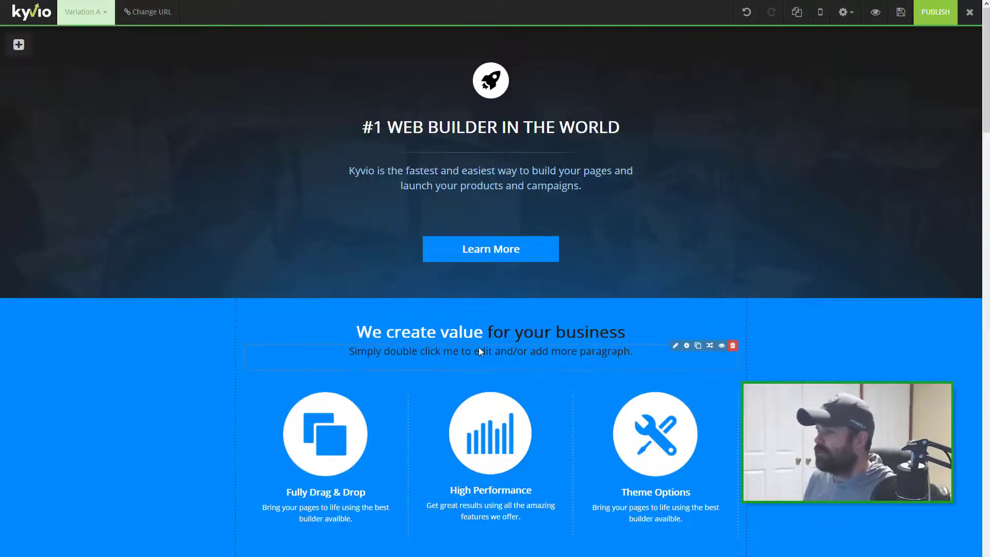
{"action": "left_click", "coordinate": [901, 14]}
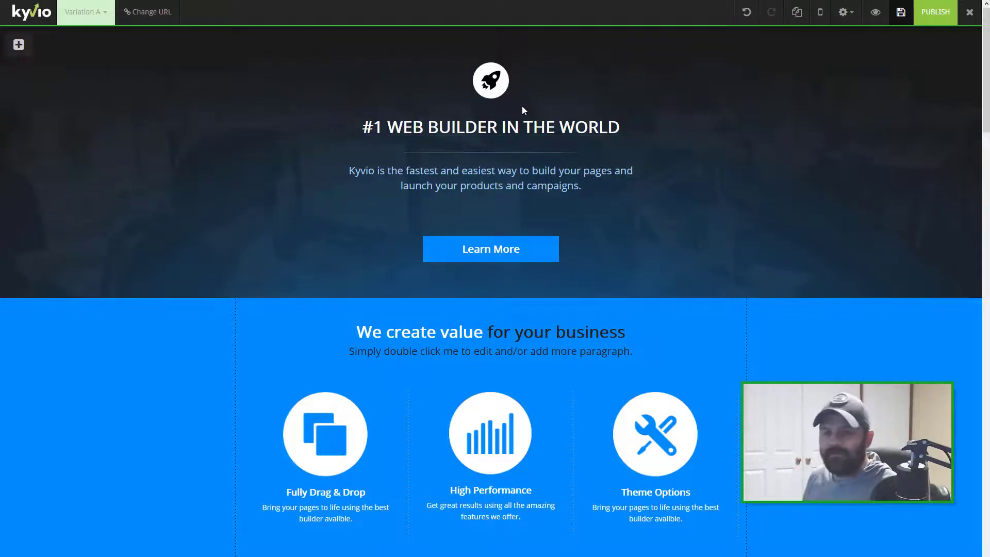
- Preview the saved sales page, look over its upper sections, and return to the page editor
{"action": "left_click", "coordinate": [875, 13]}
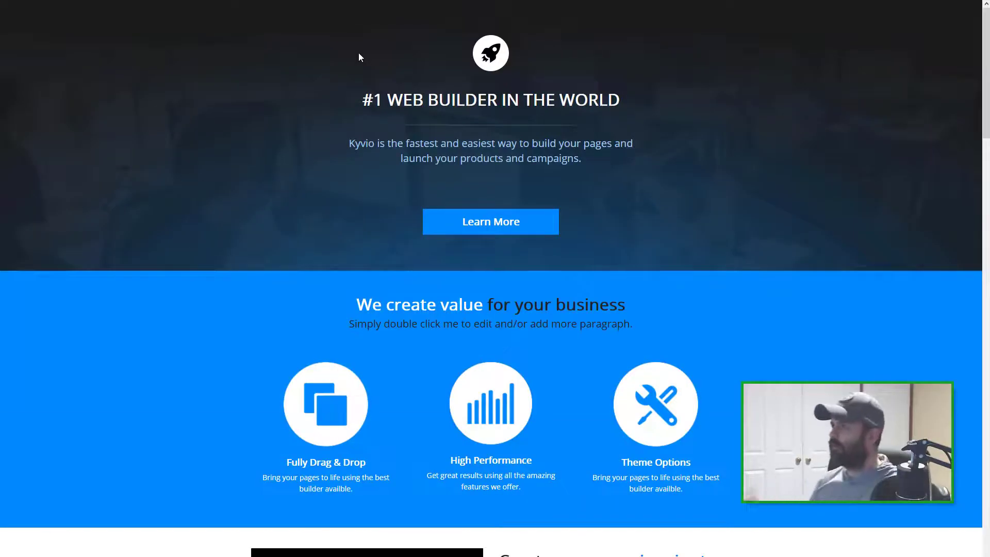
{"action": "scroll", "coordinate": [380, 150], "scroll_direction": "down", "scroll_amount": 10}
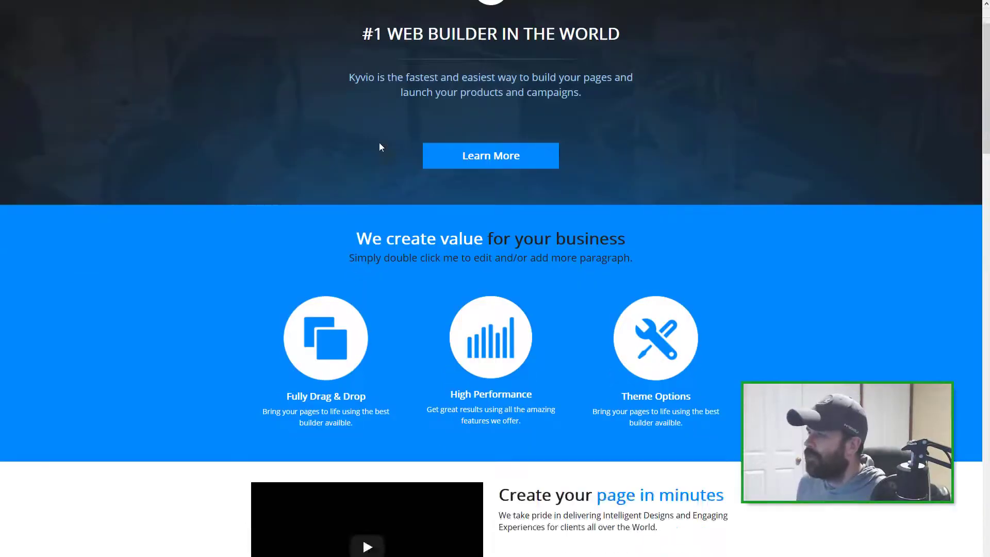
{"action": "scroll", "coordinate": [476, 285], "scroll_direction": "up", "scroll_amount": 10}
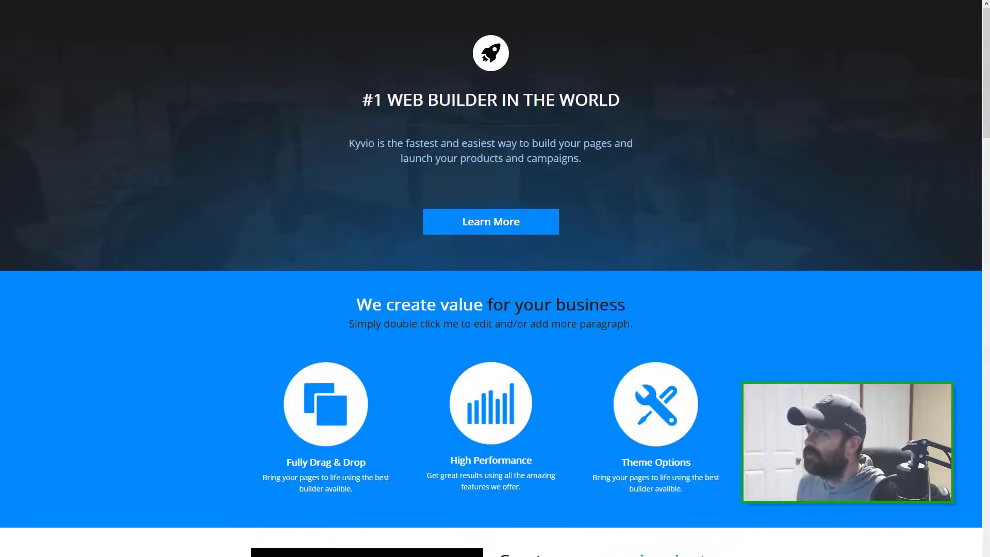
{"action": "left_click", "coordinate": [264, 1]}
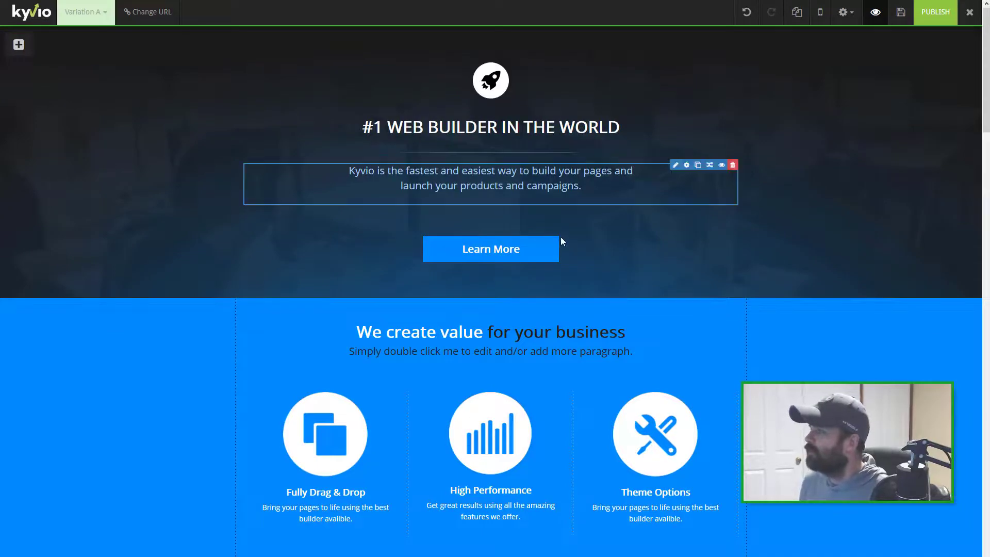
- Set the Learn More button under the headline's paragraph to open its target URL in a new window
{"action": "left_click", "coordinate": [478, 241]}
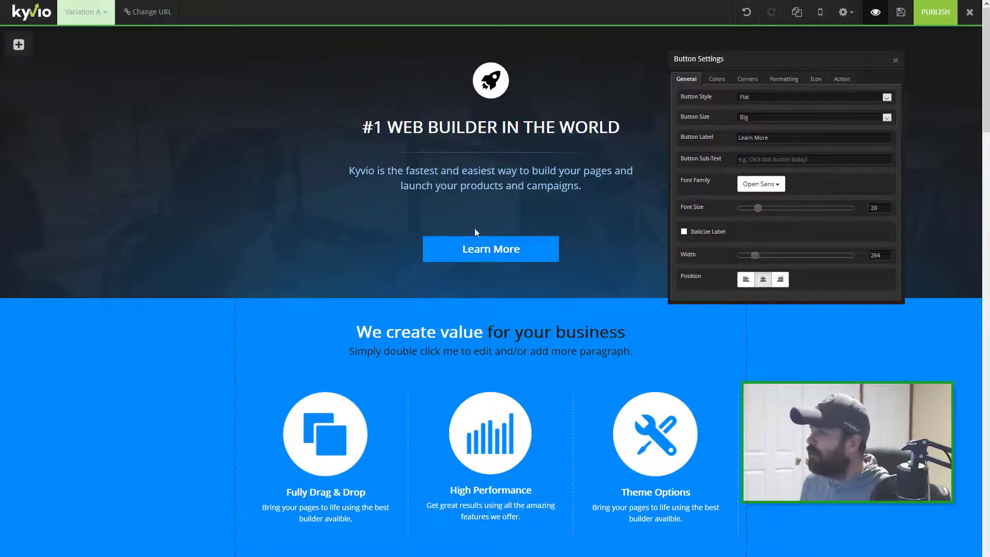
{"action": "left_click", "coordinate": [837, 83]}
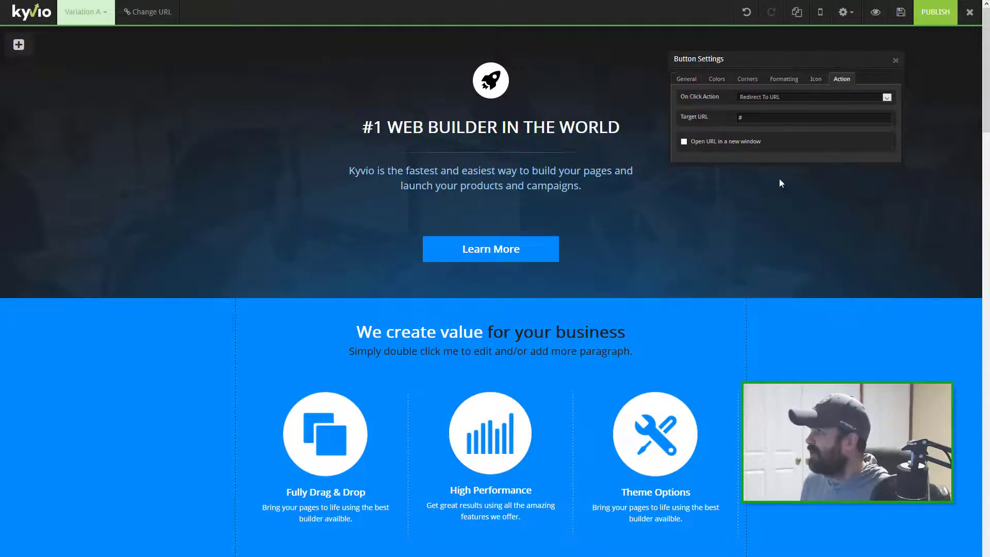
{"action": "double_click", "coordinate": [742, 118]}
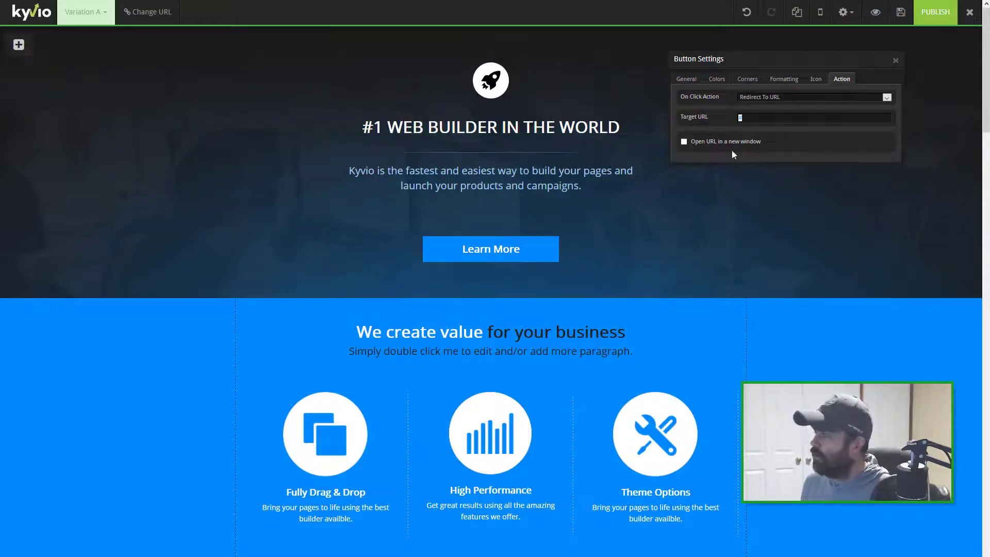
{"action": "left_click", "coordinate": [685, 141]}
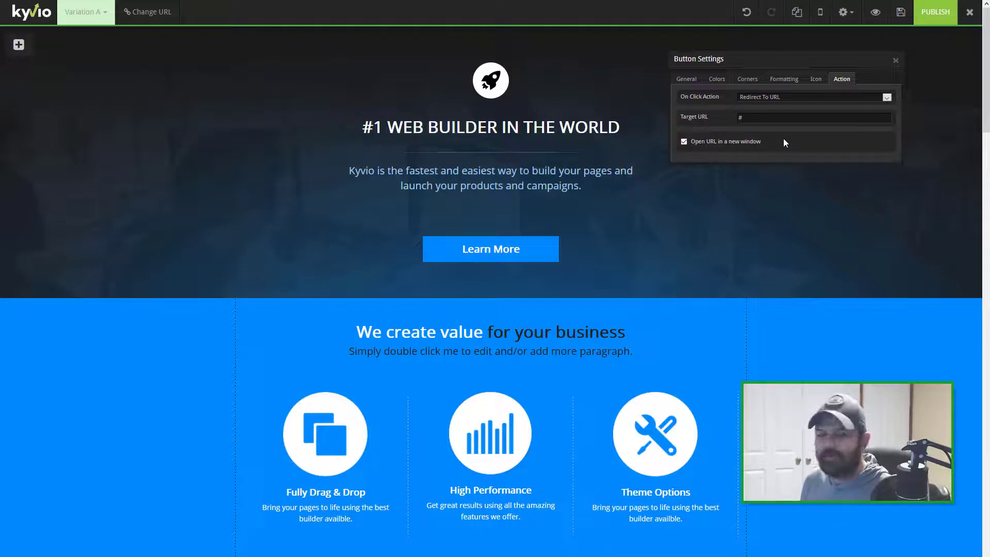
{"action": "left_click", "coordinate": [899, 61]}
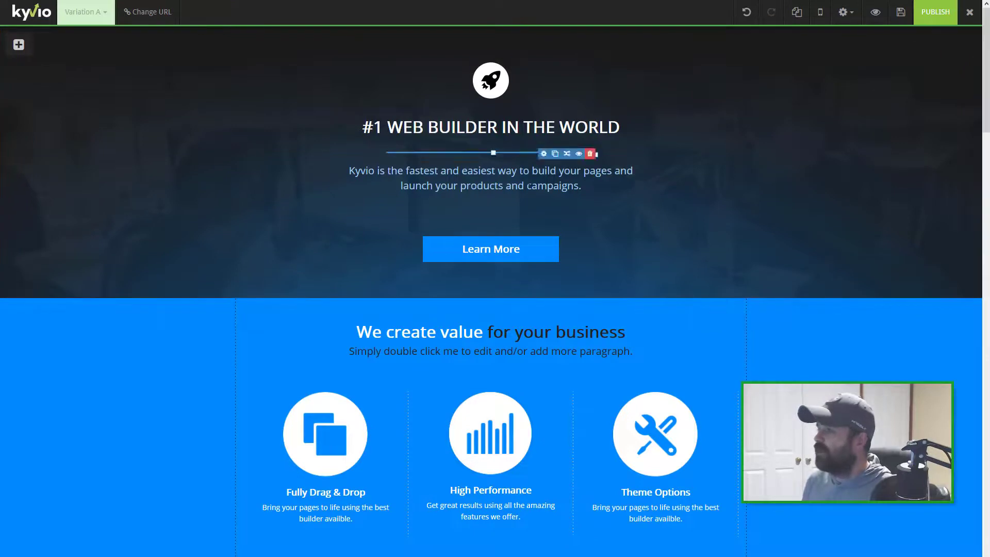
- Set the page title to Plumber and turn on Hide from search engine in the page options
{"action": "left_click", "coordinate": [845, 14]}
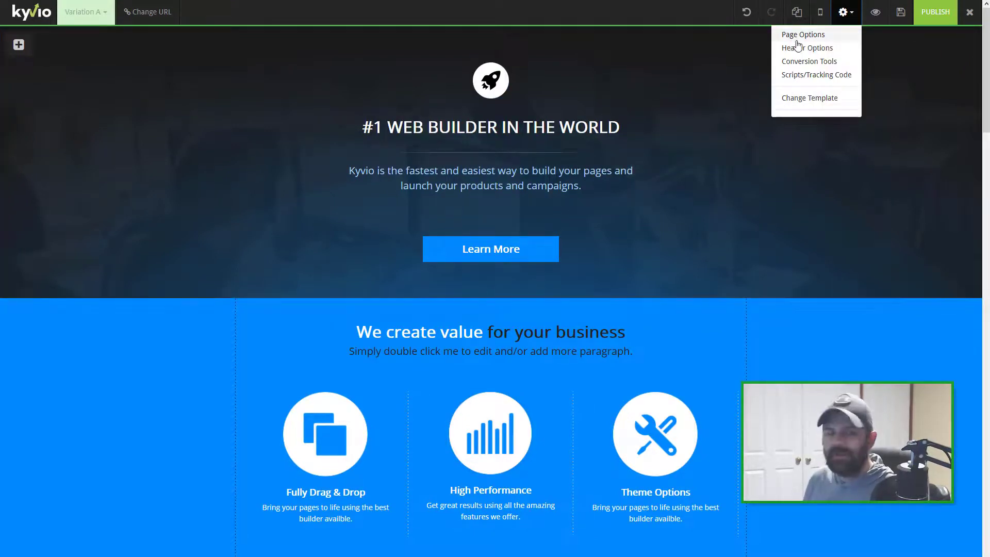
{"action": "left_click", "coordinate": [832, 38]}
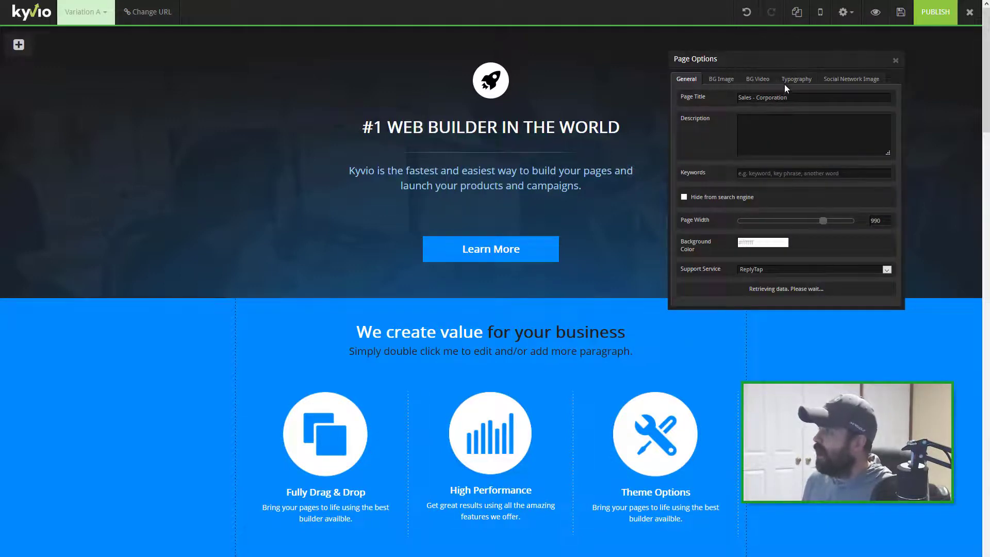
{"action": "triple_click", "coordinate": [822, 97]}
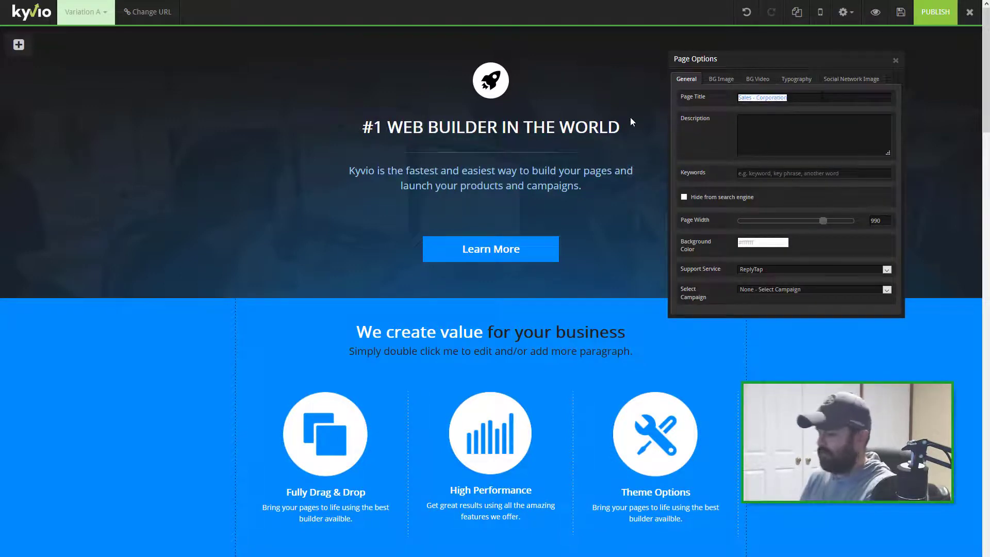
{"action": "type", "text": "Plumber"}
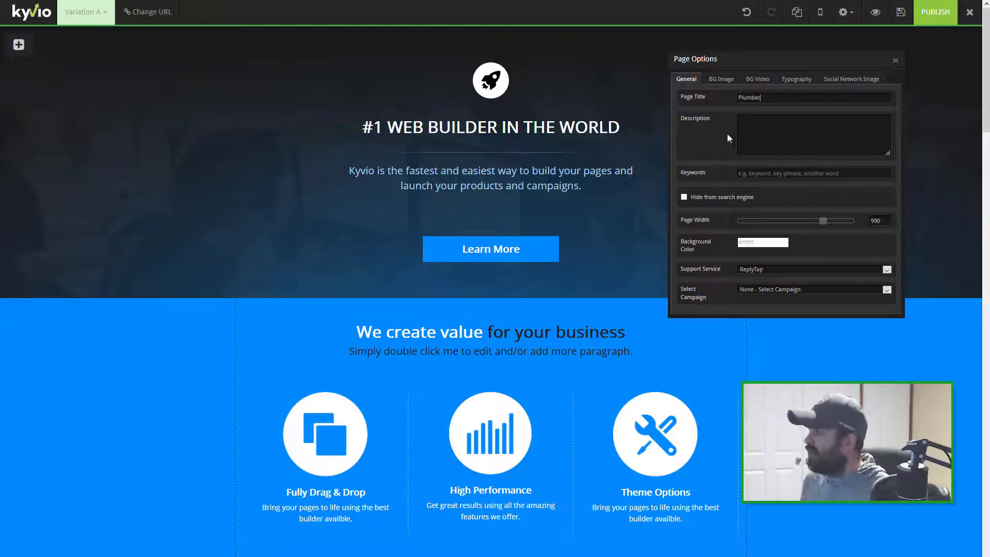
{"action": "left_click", "coordinate": [705, 199]}
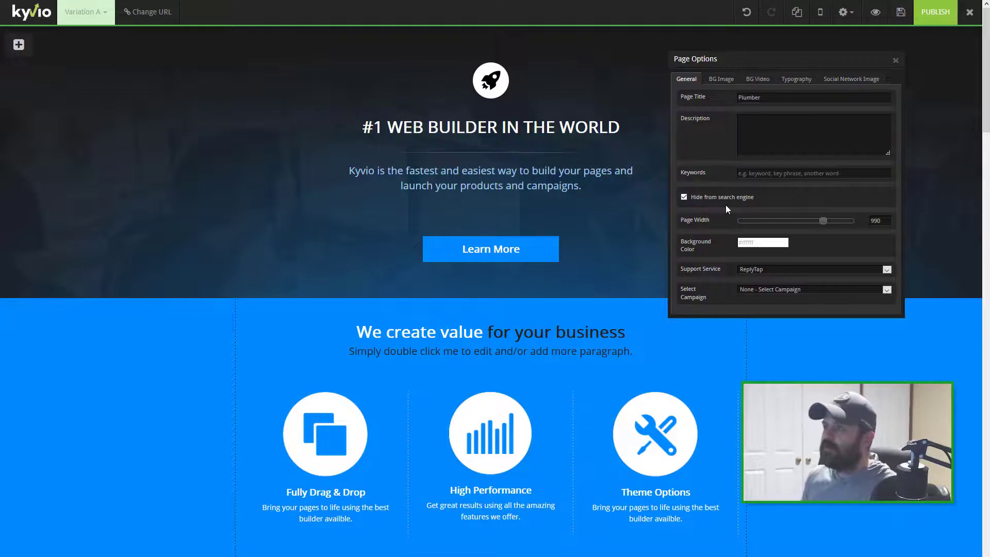
- Change the sales page's URL ending to Plumbersalesplage and close the URL settings
{"action": "left_click", "coordinate": [135, 12]}
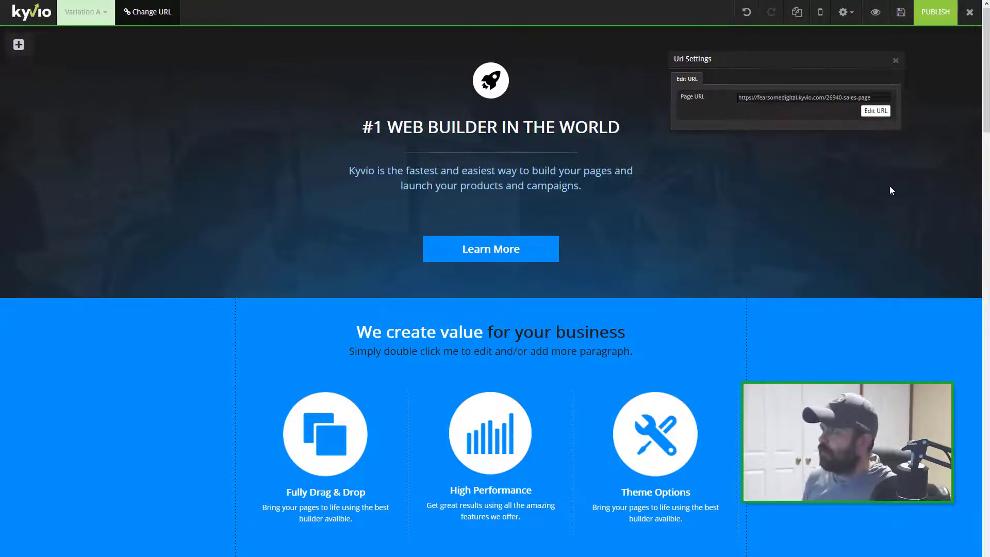
{"action": "left_click_drag", "start_coordinate": [868, 97], "coordinate": [767, 97]}
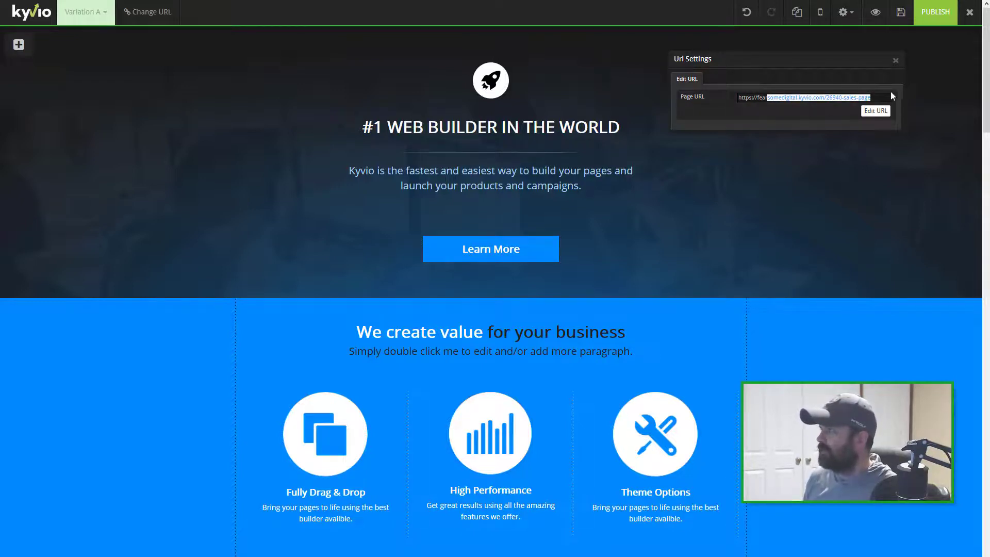
{"action": "left_click", "coordinate": [869, 115]}
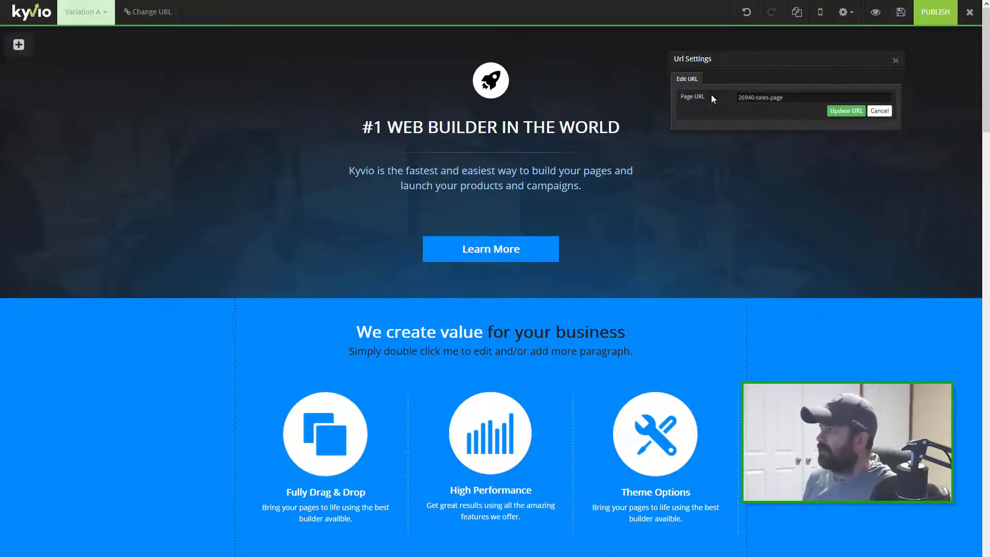
{"action": "left_click_drag", "start_coordinate": [783, 98], "coordinate": [641, 99]}
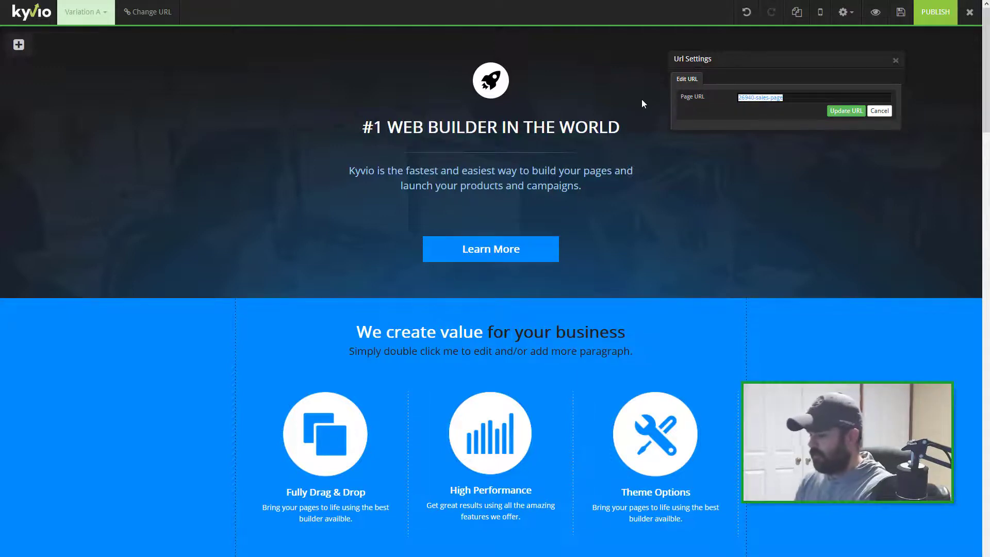
{"action": "type", "text": "Plumbersalersplage"}
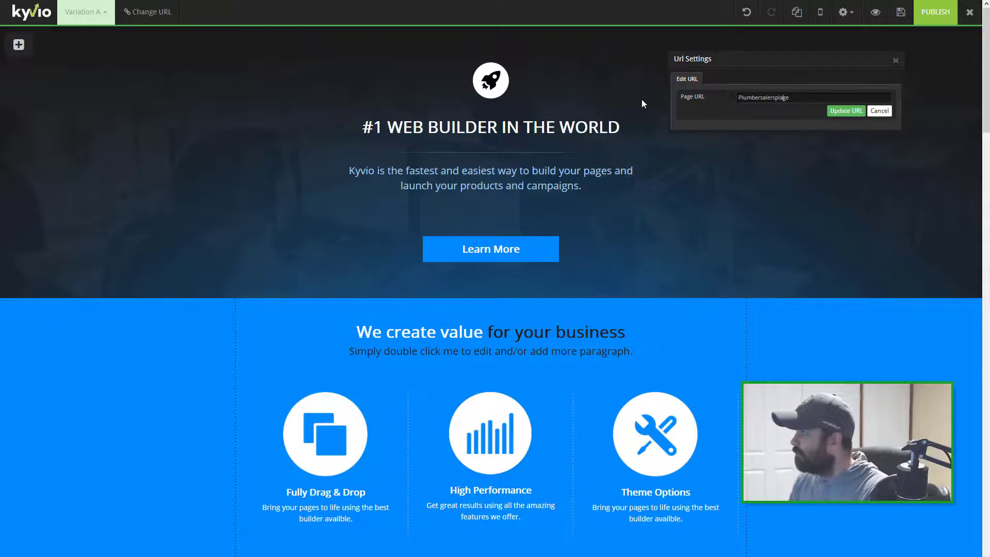
{"action": "key", "text": "BackSpace"}
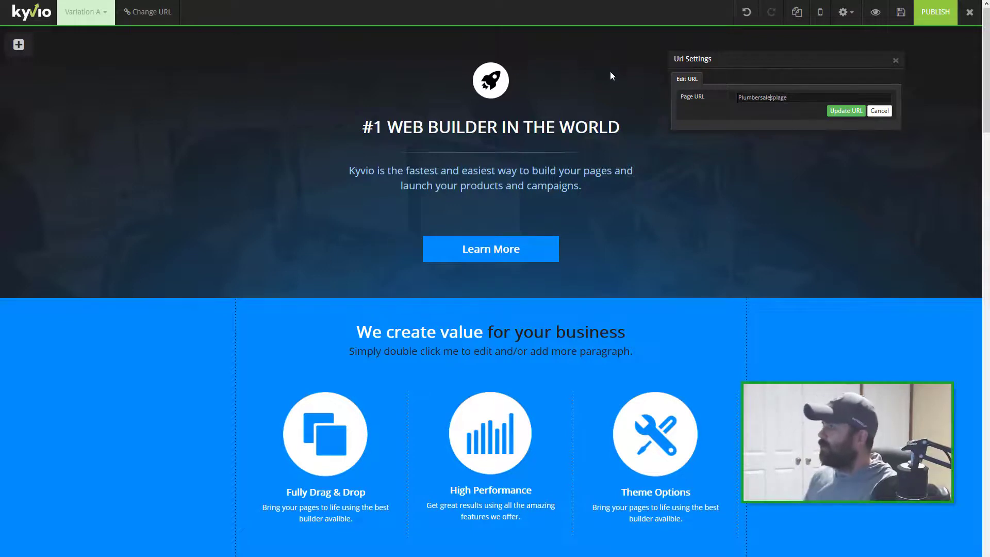
{"action": "left_click", "coordinate": [848, 111]}
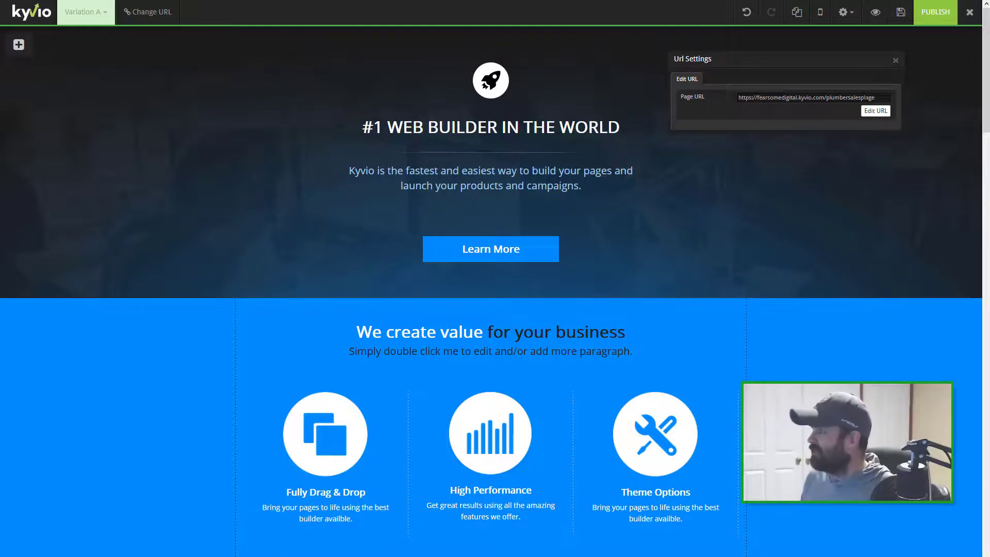
{"action": "triple_click", "coordinate": [742, 98]}
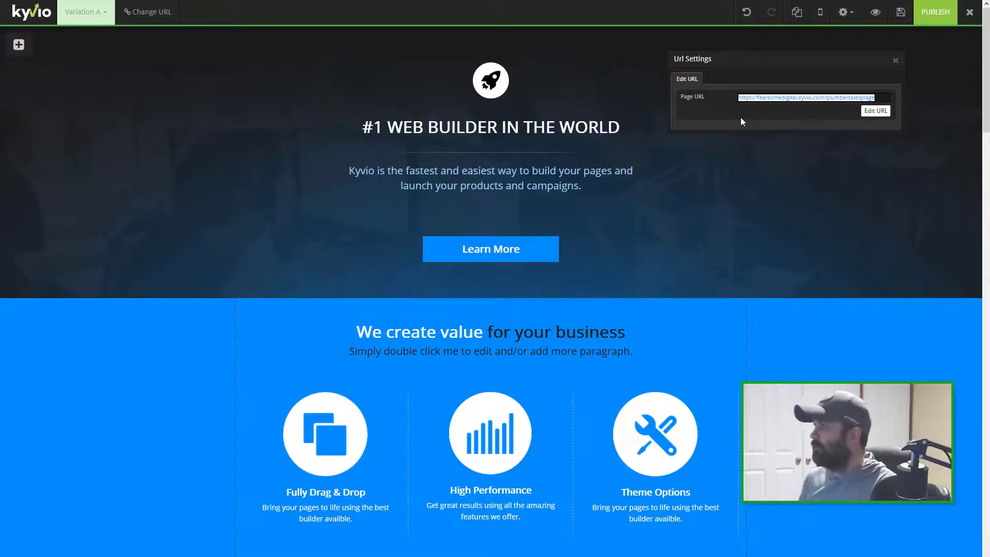
{"action": "left_click", "coordinate": [896, 62]}
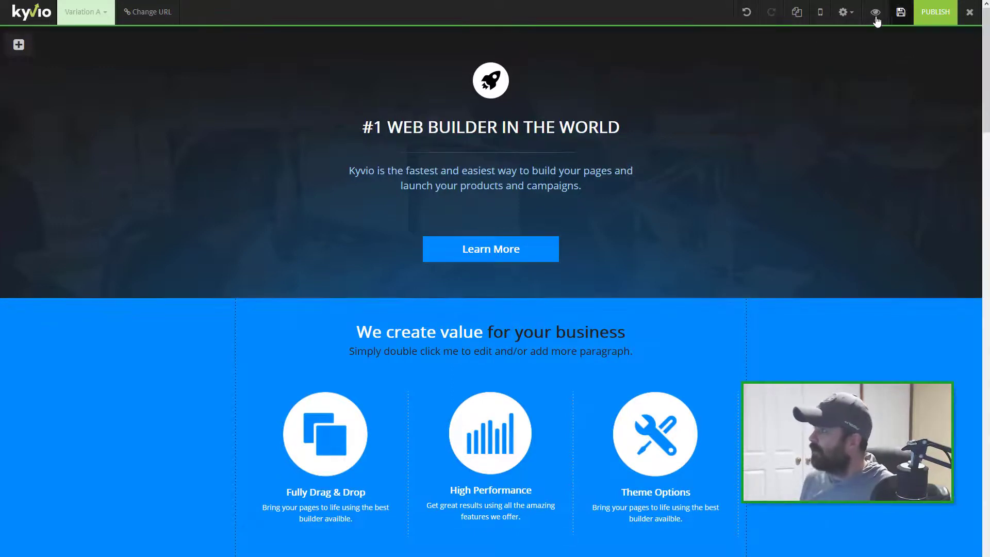
- Reopen the page options and turn off Hide from search engine
{"action": "left_click", "coordinate": [844, 12]}
{"action": "left_click", "coordinate": [821, 35]}
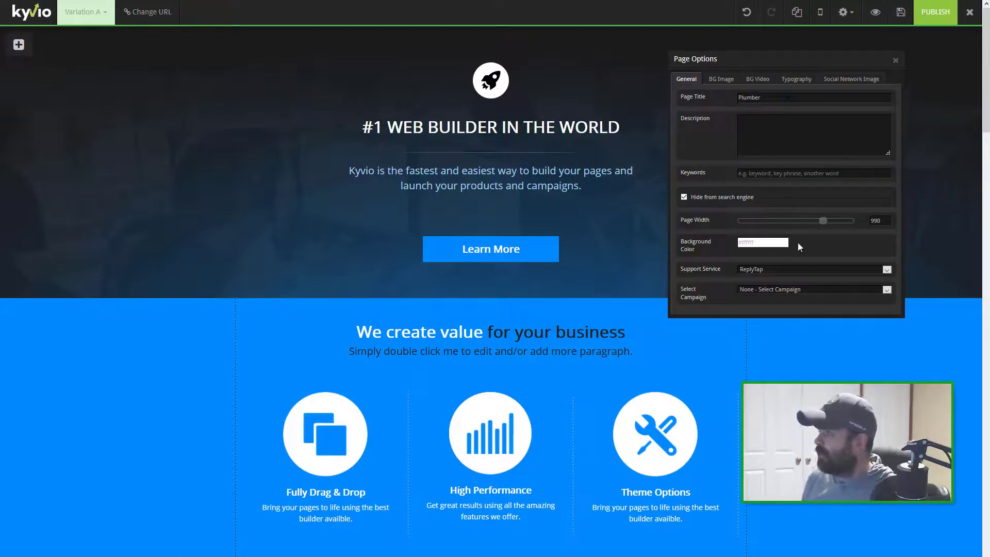
{"action": "left_click", "coordinate": [713, 202]}
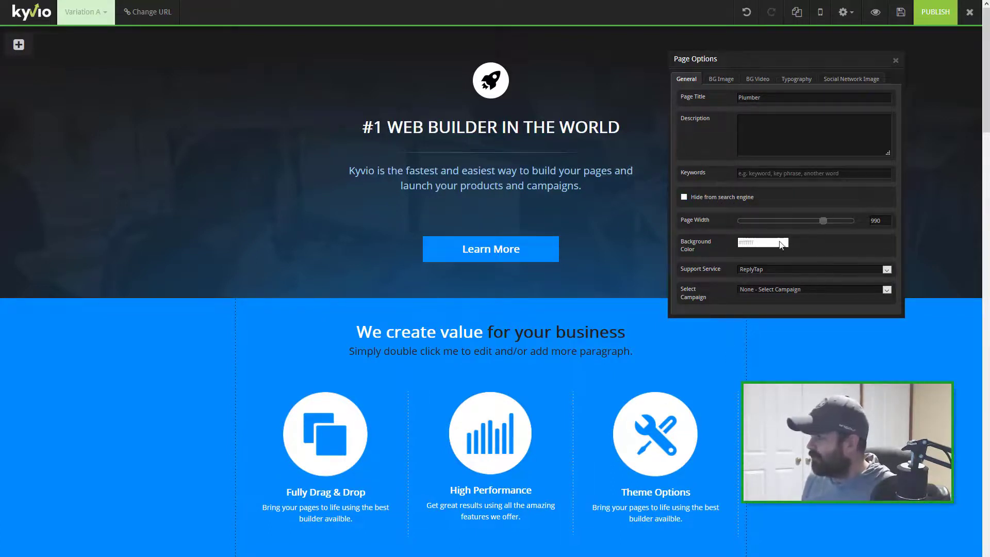
- Set the page background image's scaling to Fill and its scrolling effect to Fixed, then close the page options
{"action": "left_click", "coordinate": [724, 80]}
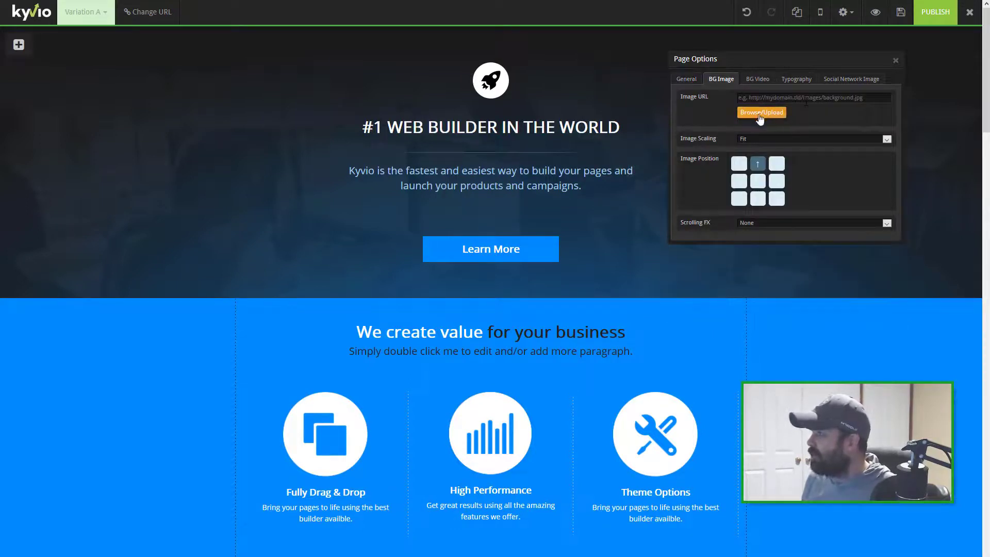
{"action": "left_click", "coordinate": [777, 141]}
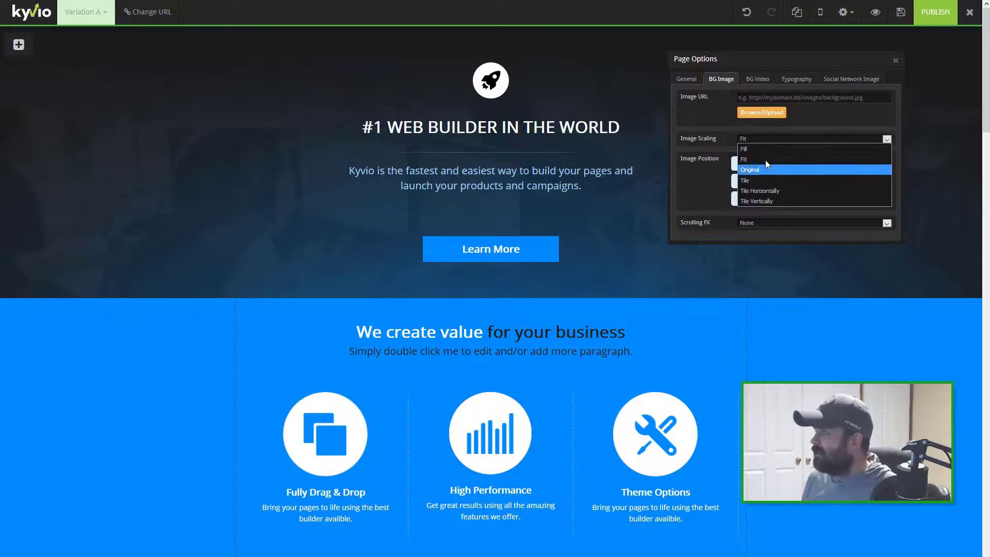
{"action": "left_click", "coordinate": [773, 149]}
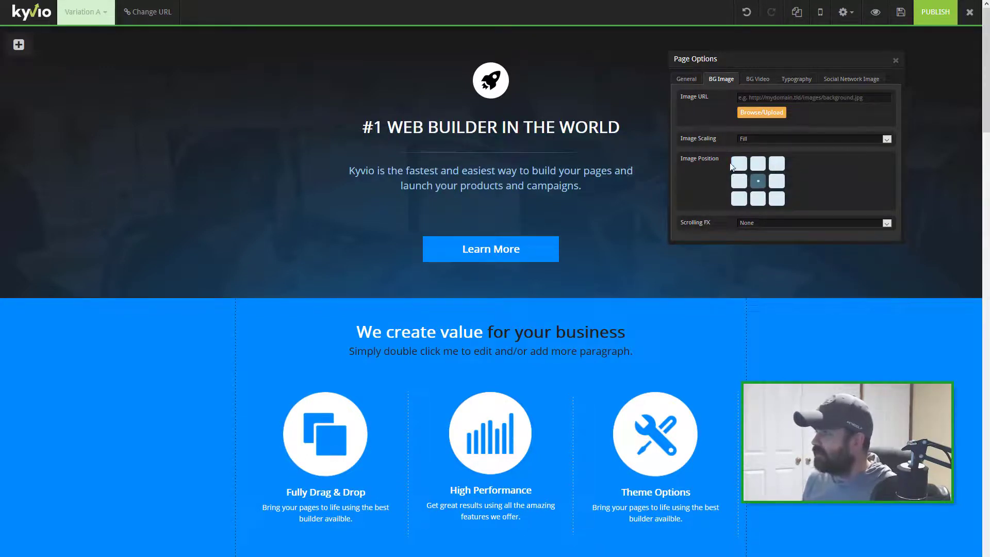
{"action": "left_click", "coordinate": [765, 222]}
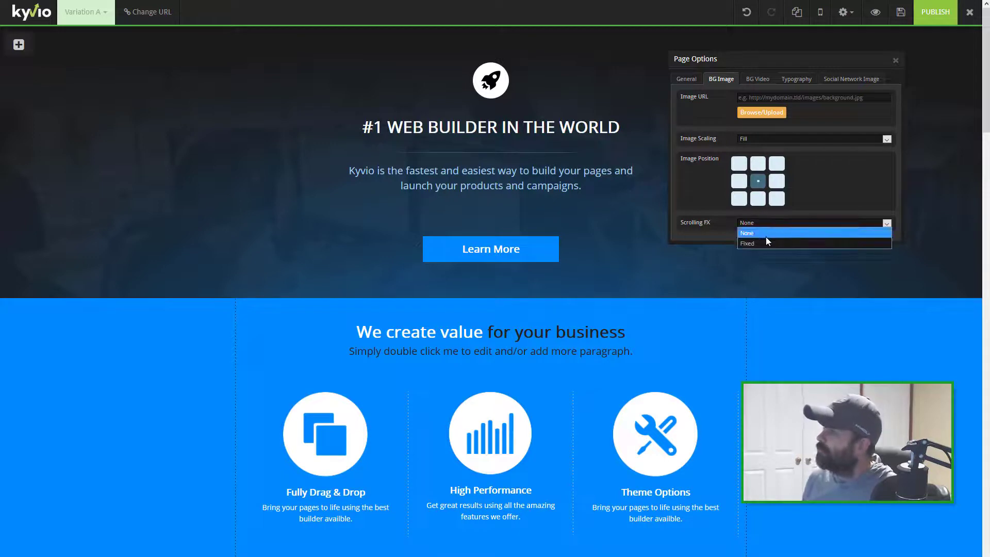
{"action": "left_click", "coordinate": [766, 242]}
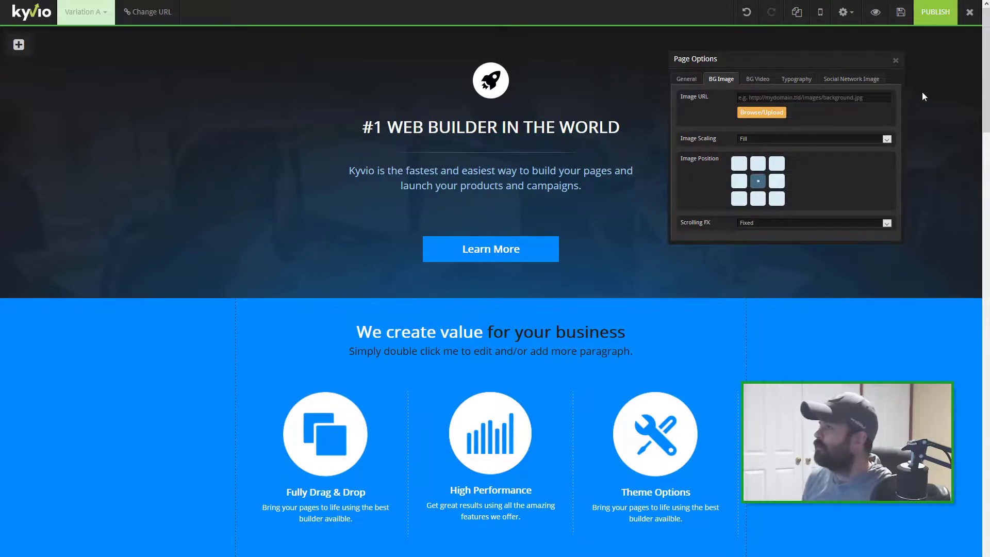
{"action": "left_click", "coordinate": [895, 62]}
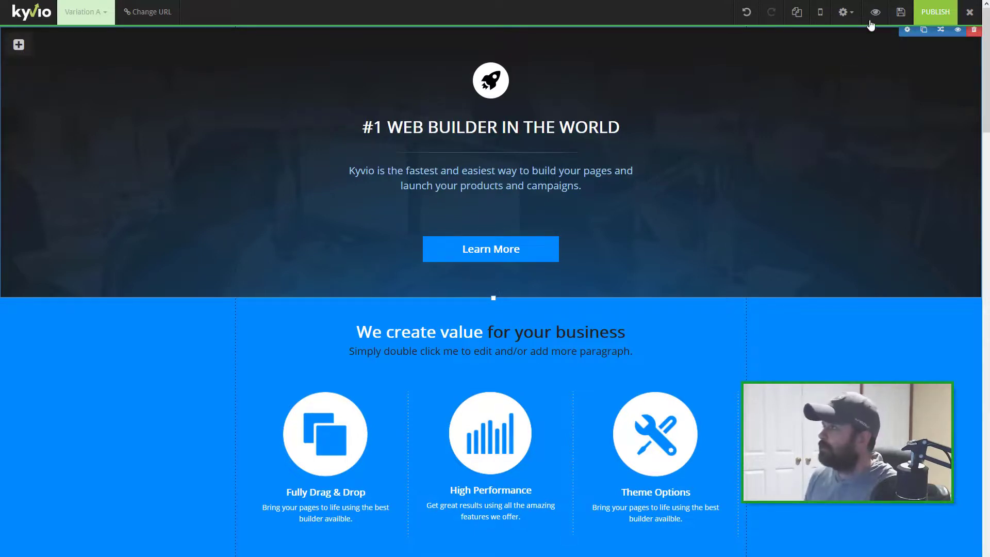
- Change the background color of the "We create value for your business" block to red #ff0000
{"action": "scroll", "coordinate": [570, 331], "scroll_direction": "down", "scroll_amount": 7}
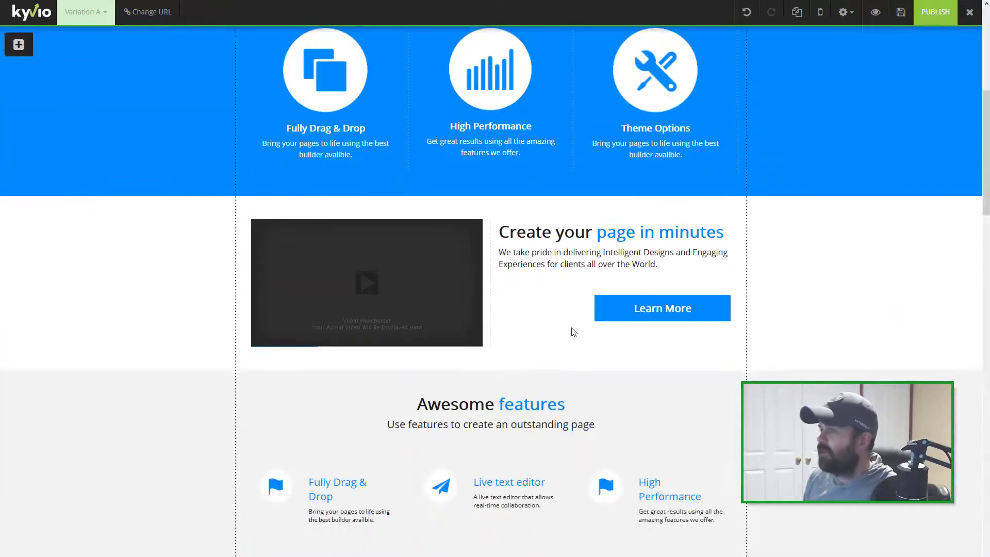
{"action": "scroll", "coordinate": [852, 135], "scroll_direction": "up", "scroll_amount": 5}
{"action": "left_click", "coordinate": [906, 179]}
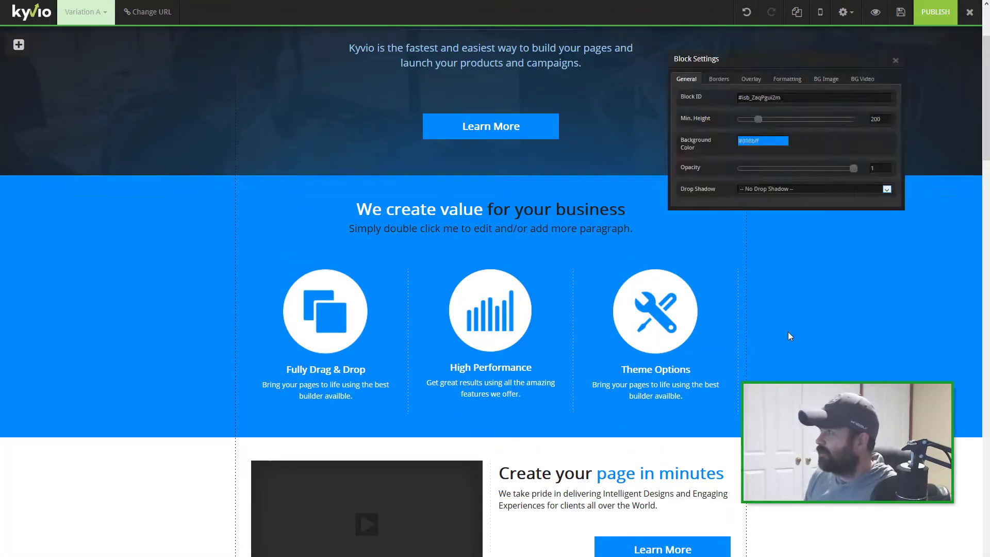
{"action": "left_click", "coordinate": [774, 140]}
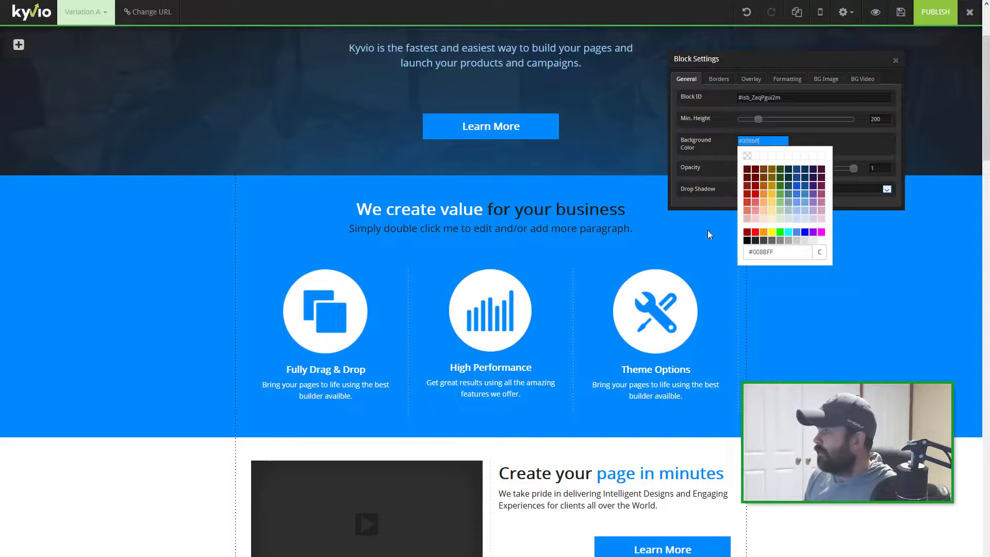
{"action": "left_click", "coordinate": [755, 233]}
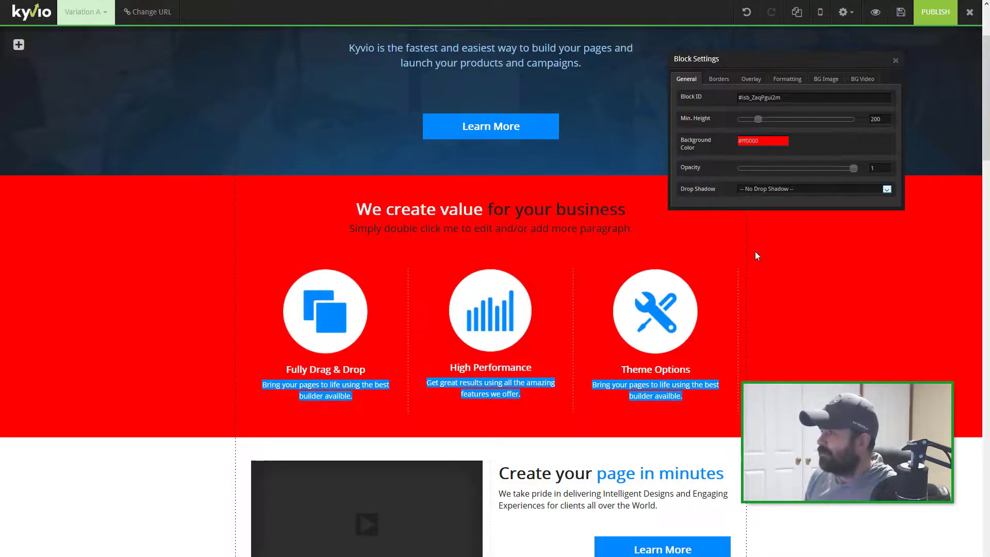
{"action": "left_click", "coordinate": [895, 60]}
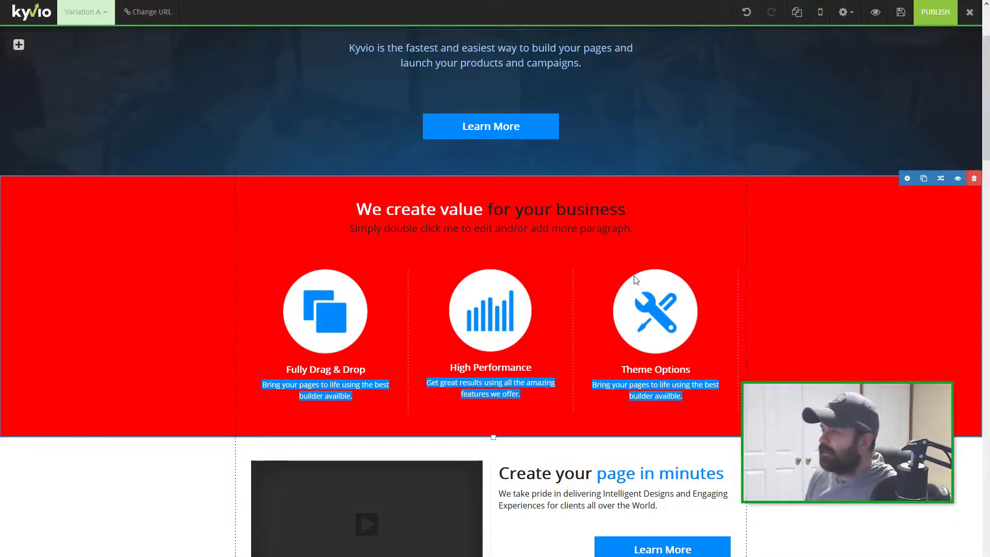
- Look over the feature, pricing and testimonial sections further down the sales page, and save the page
{"action": "scroll", "coordinate": [645, 354], "scroll_direction": "down", "scroll_amount": 5}
{"action": "scroll", "coordinate": [685, 338], "scroll_direction": "up", "scroll_amount": 5}
{"action": "scroll", "coordinate": [685, 337], "scroll_direction": "down", "scroll_amount": 10}
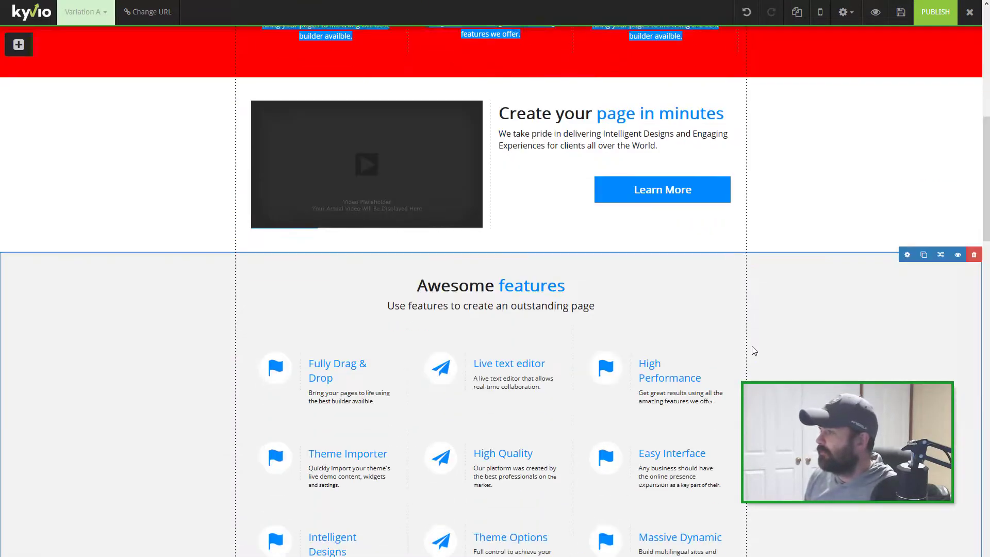
{"action": "scroll", "coordinate": [635, 323], "scroll_direction": "down", "scroll_amount": 13}
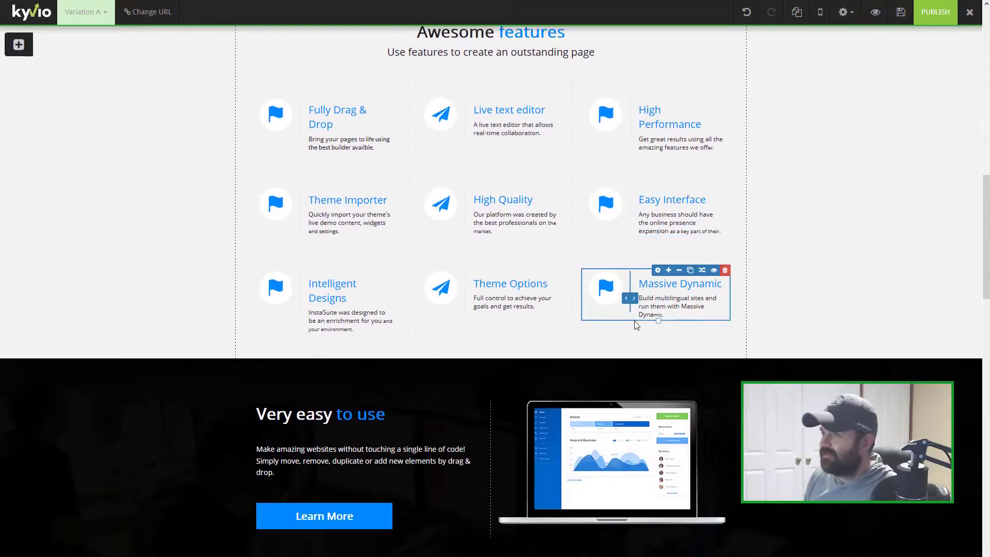
{"action": "scroll", "coordinate": [618, 421], "scroll_direction": "up", "scroll_amount": 20}
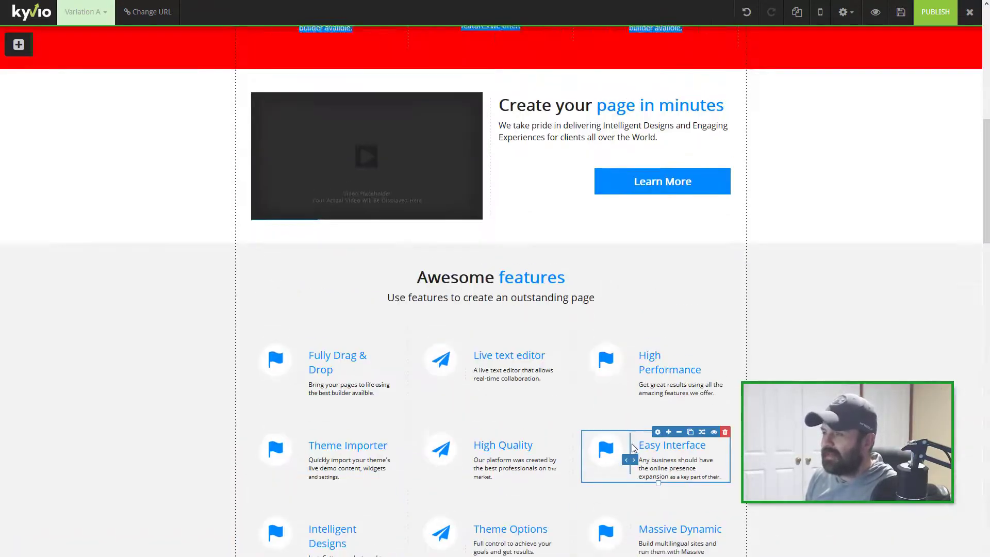
{"action": "scroll", "coordinate": [618, 407], "scroll_direction": "down", "scroll_amount": 20}
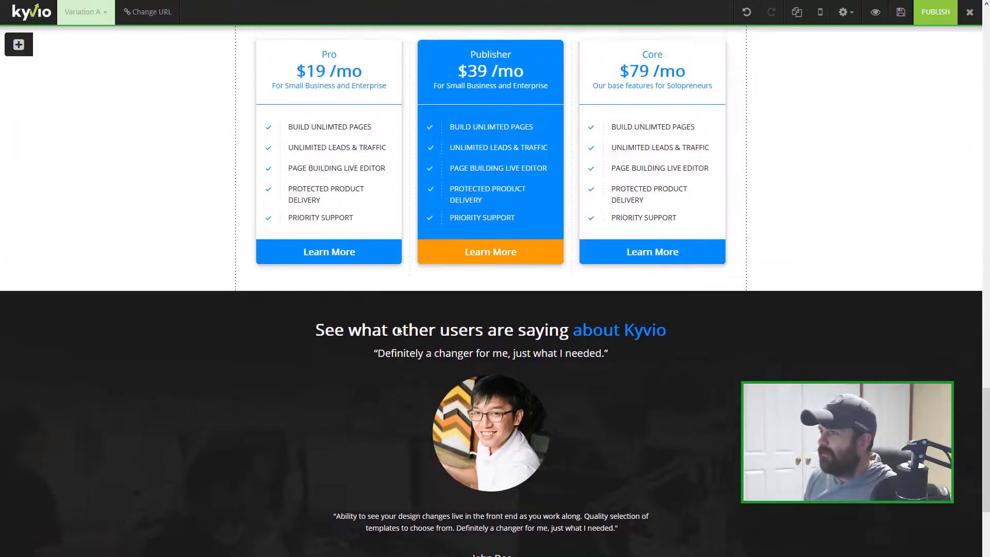
{"action": "scroll", "coordinate": [619, 394], "scroll_direction": "up", "scroll_amount": 4}
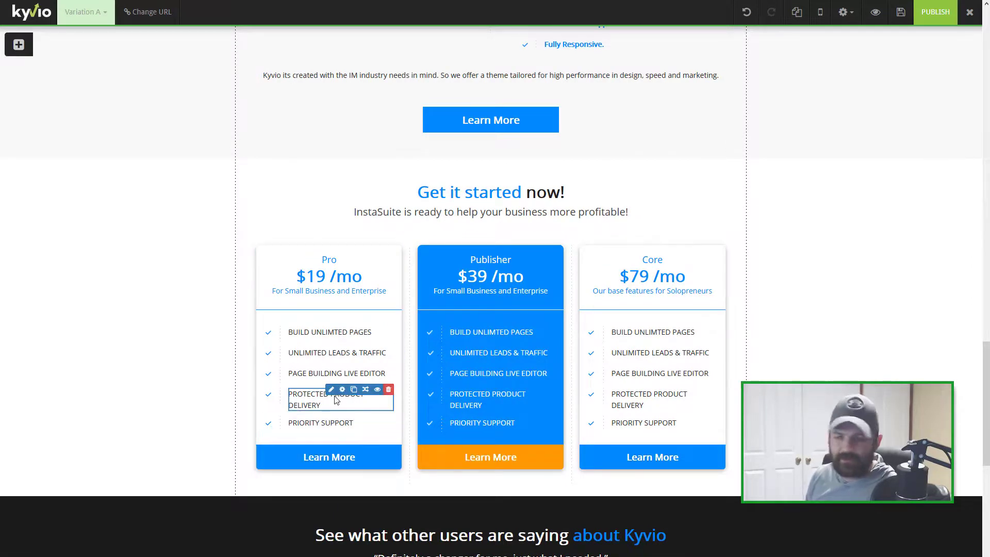
{"action": "scroll", "coordinate": [851, 236], "scroll_direction": "up", "scroll_amount": 20}
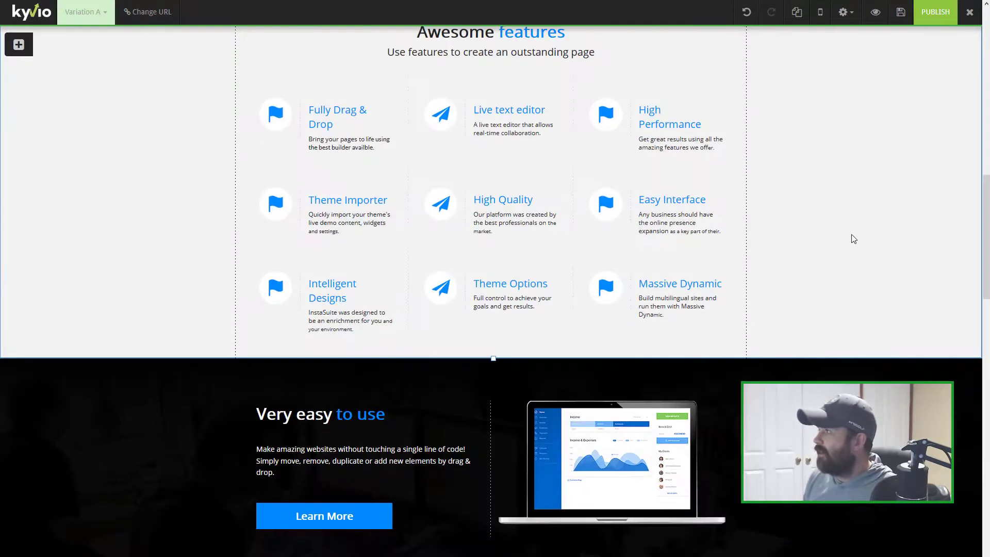
{"action": "left_click", "coordinate": [899, 16]}
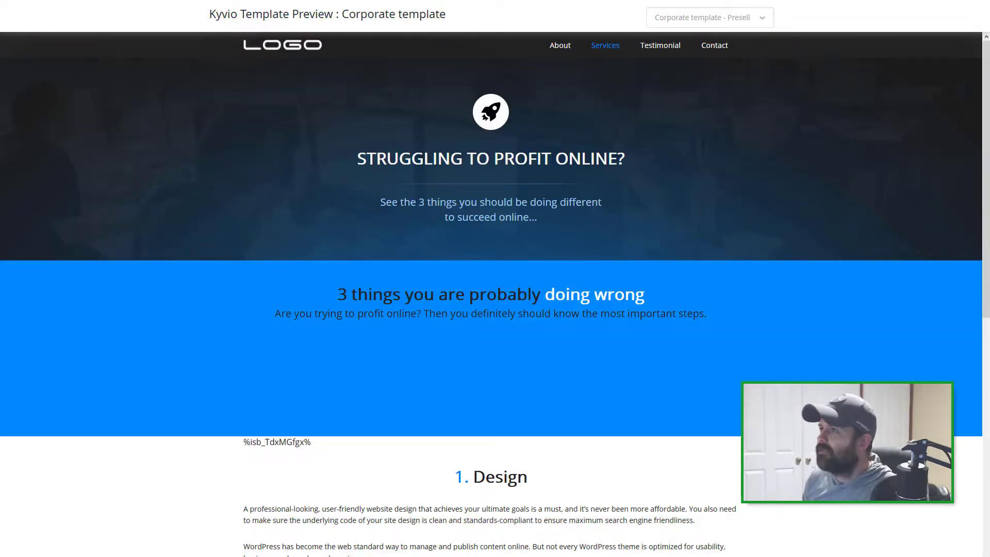
- Examine the Presell page in the Corporate template preview from its hero section down to the footer
{"action": "scroll", "coordinate": [529, 201], "scroll_direction": "down", "scroll_amount": 7}
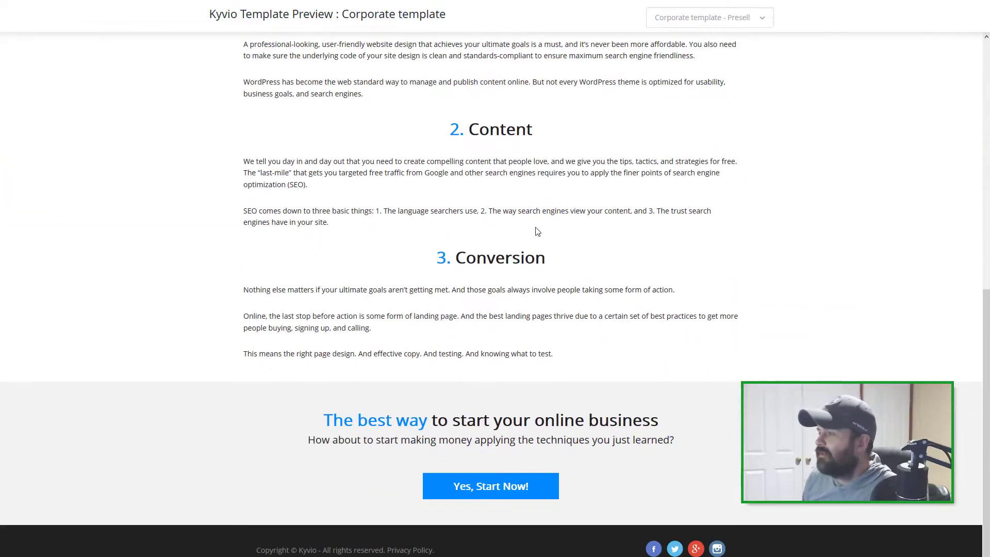
{"action": "scroll", "coordinate": [587, 258], "scroll_direction": "up", "scroll_amount": 5}
{"action": "scroll", "coordinate": [586, 255], "scroll_direction": "up", "scroll_amount": 2}
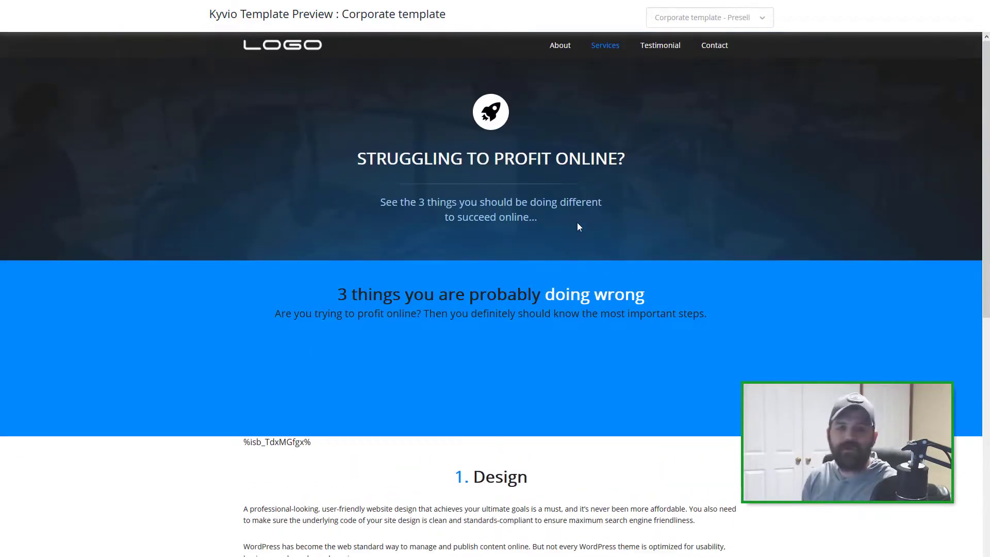